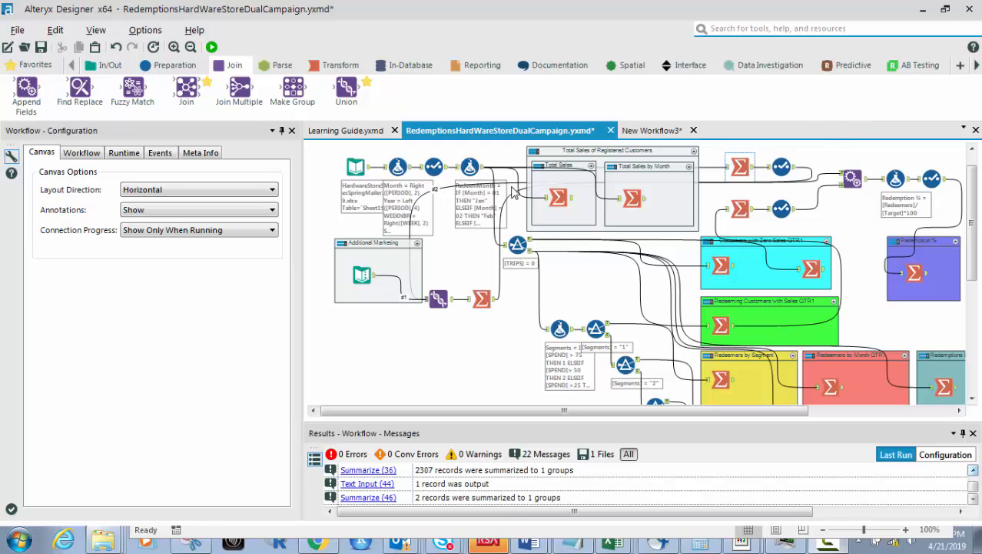
# Examine the formula that adds the Type column, the Summarize tool counting CUST_NBR by Type, and the Select tool renaming Count to Target.
pyautogui.click(481, 169)
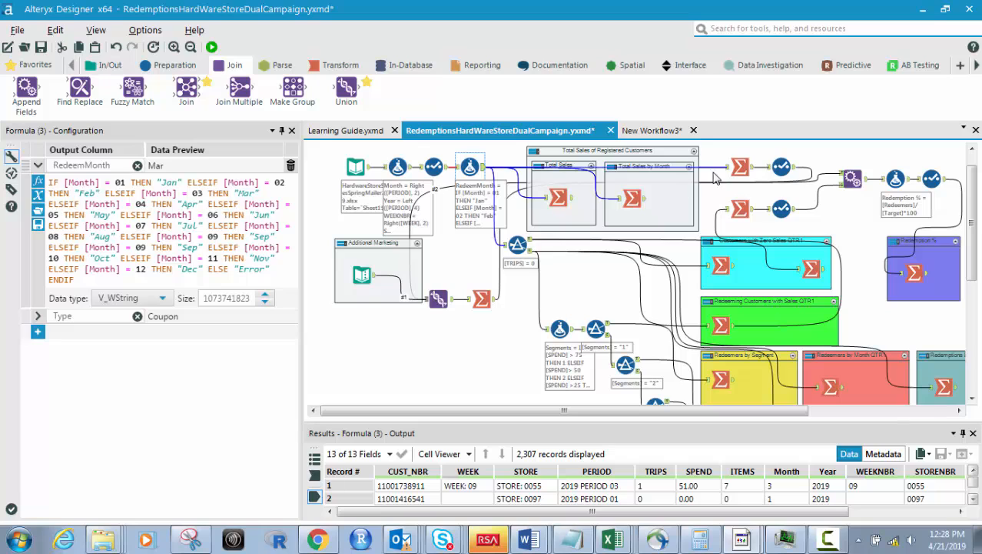
pyautogui.click(742, 168)
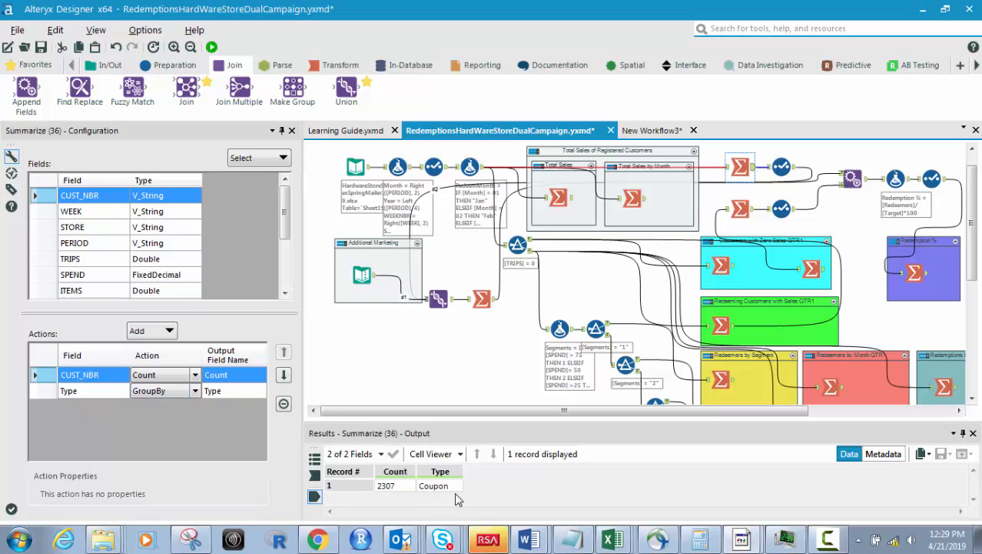
pyautogui.click(472, 167)
pyautogui.click(35, 166)
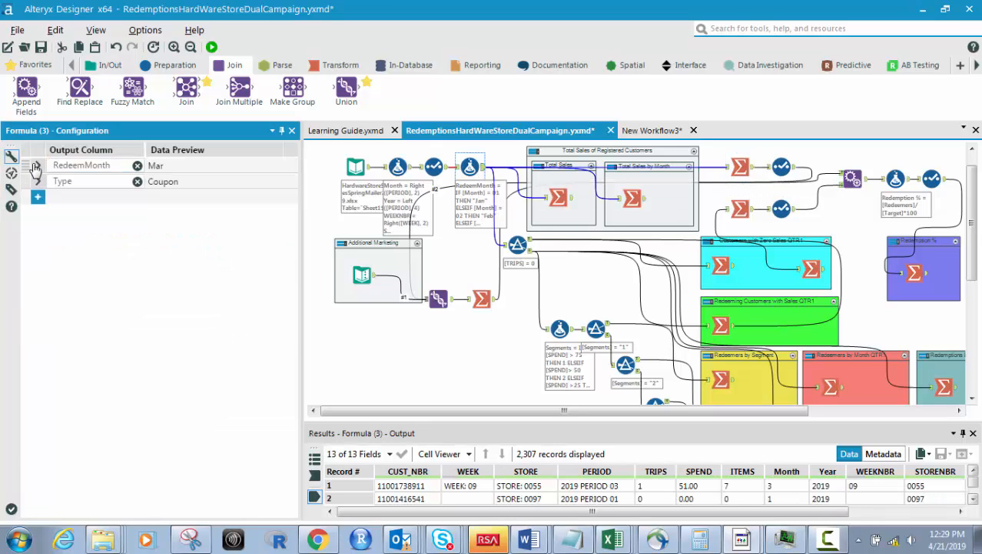
pyautogui.click(37, 182)
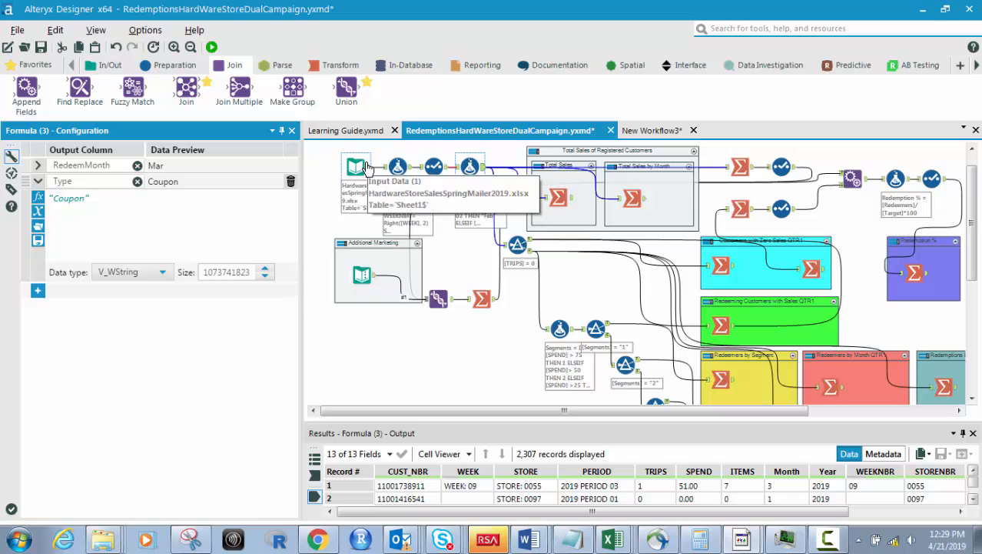
pyautogui.click(741, 166)
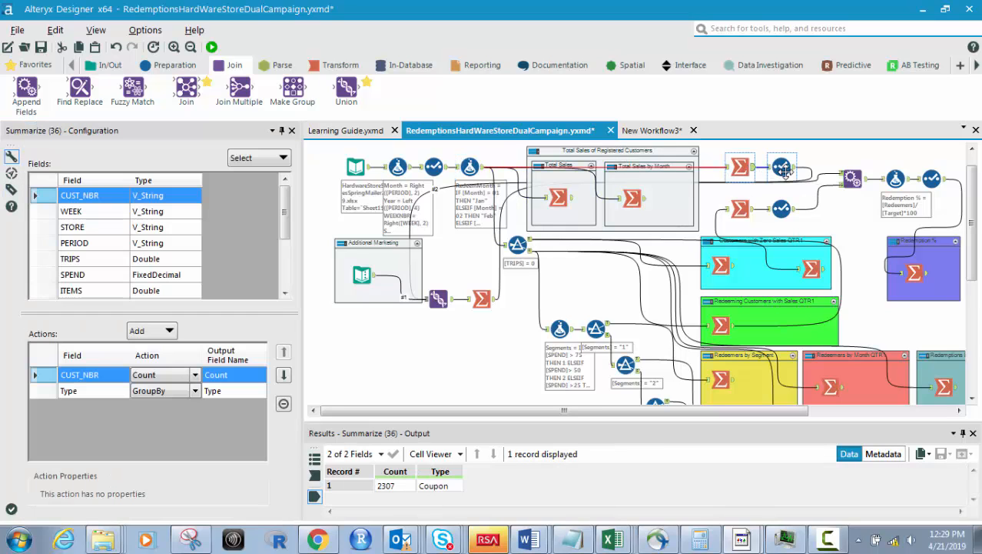
pyautogui.click(782, 166)
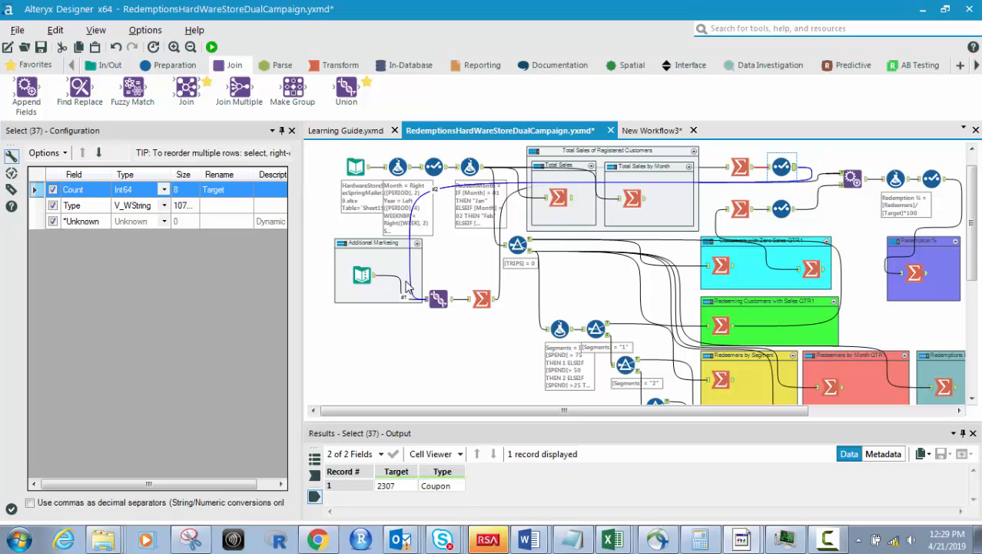
# Inspect the Additional Marketing text input, the Union tool combining it with the coupon target, and the Summarize tool that sums Target.
pyautogui.click(439, 299)
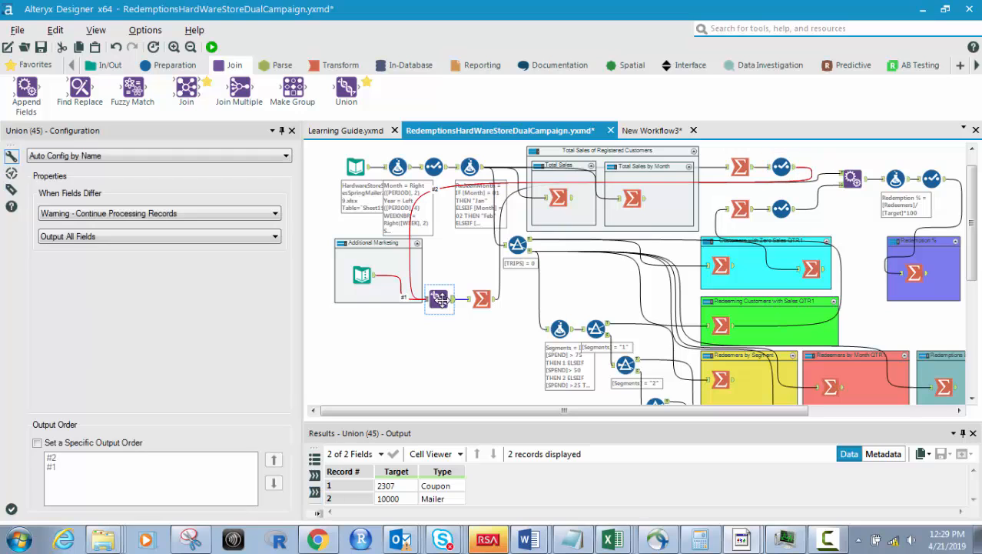
pyautogui.click(362, 275)
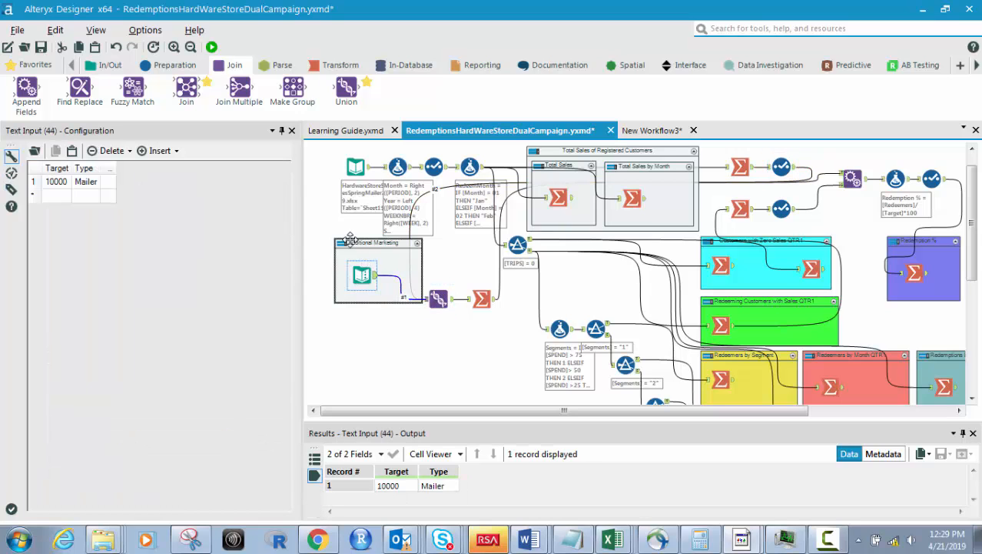
pyautogui.click(110, 66)
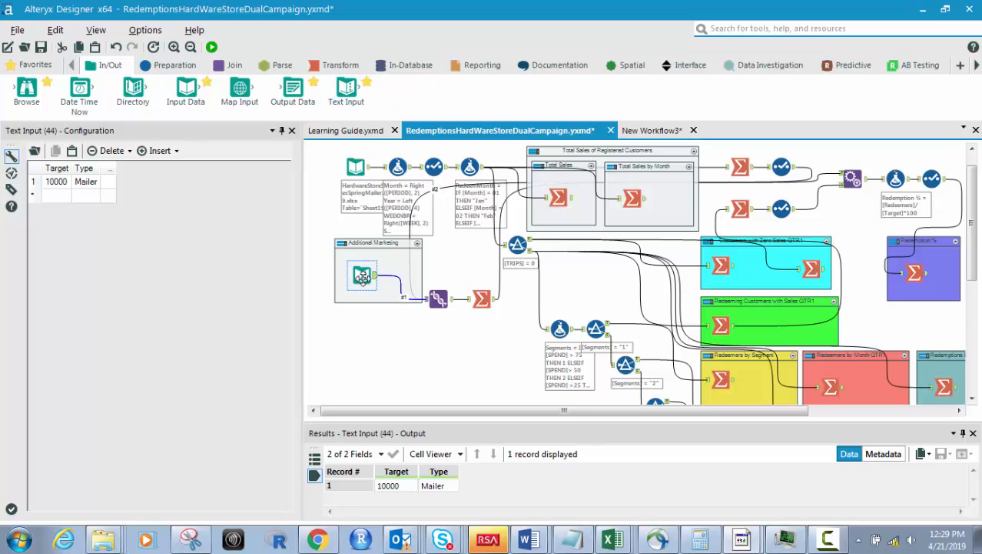
pyautogui.click(86, 168)
pyautogui.click(454, 304)
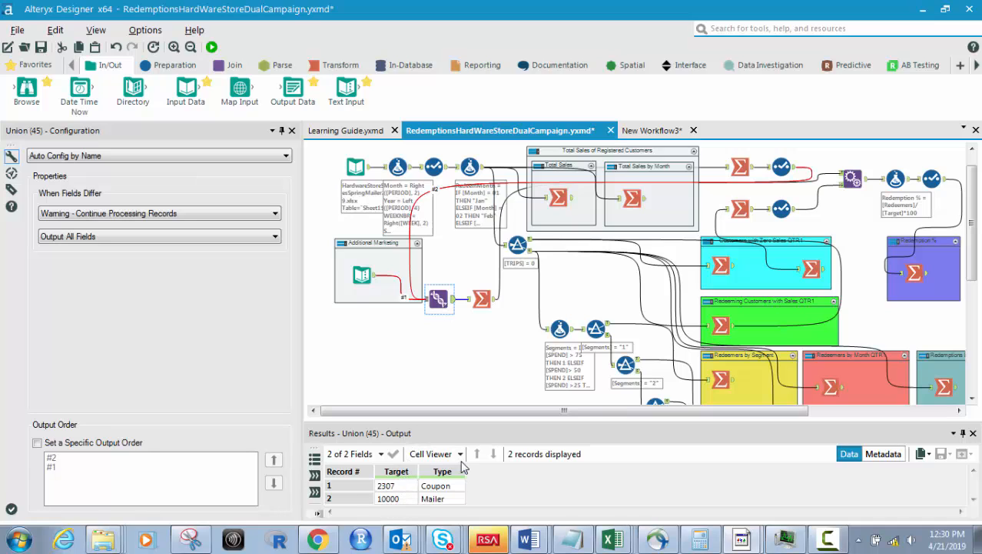
pyautogui.click(485, 298)
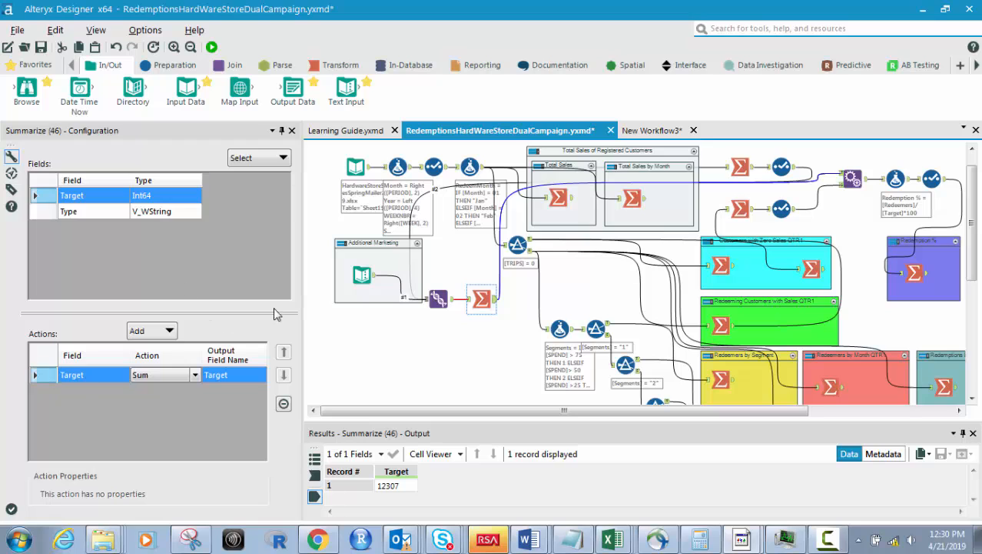
# Examine the connection carrying the summed Target into Append Fields, and view that tool's output, Targets input and Source input.
pyautogui.click(504, 270)
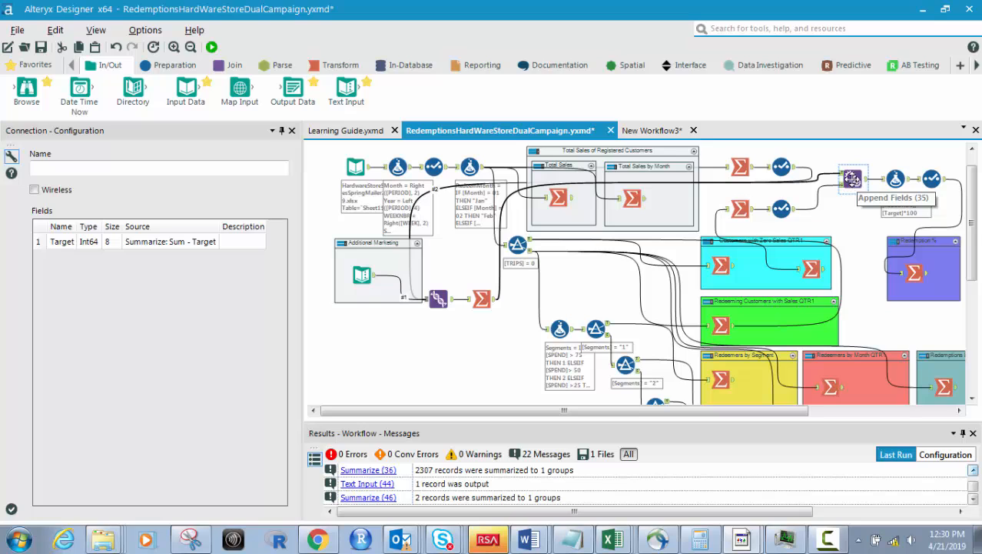
pyautogui.click(852, 178)
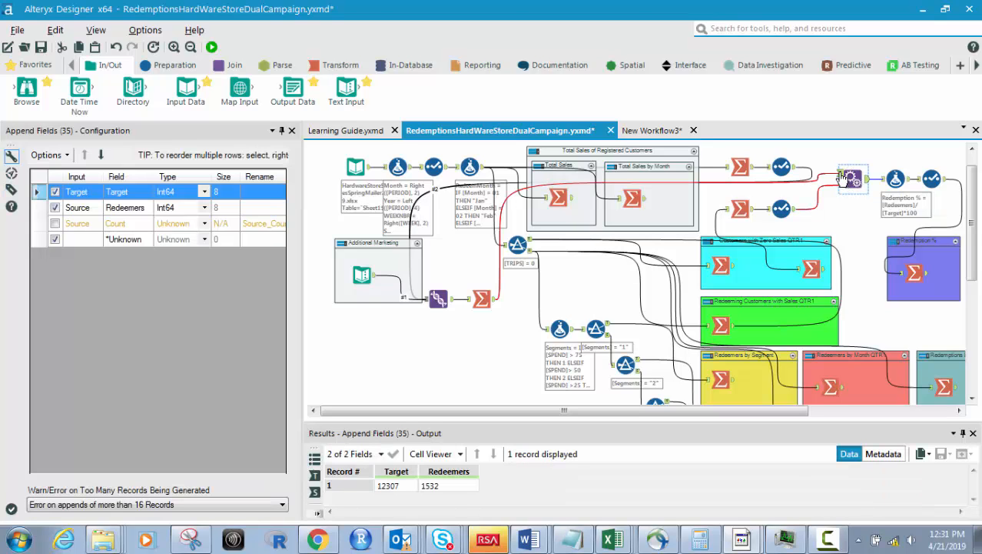
pyautogui.click(842, 177)
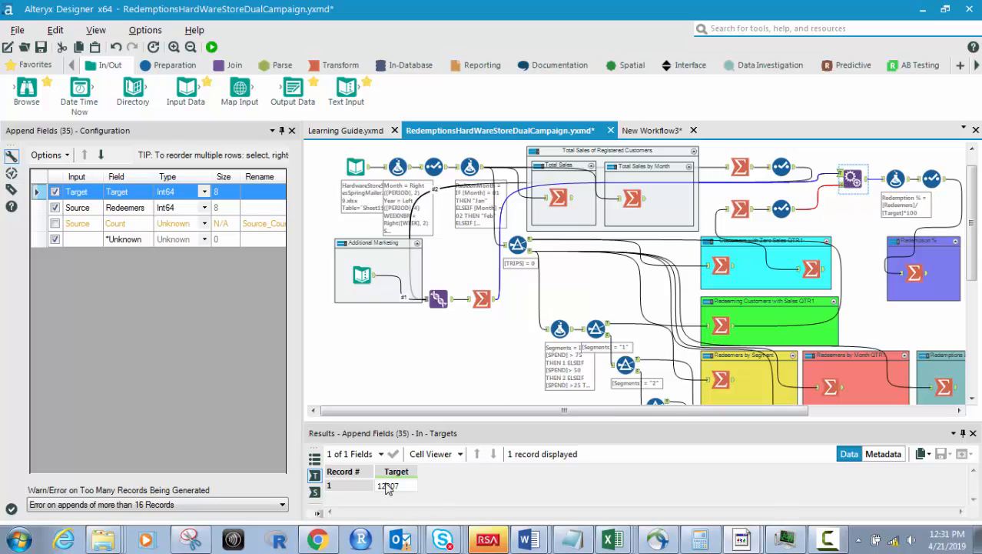
pyautogui.click(842, 186)
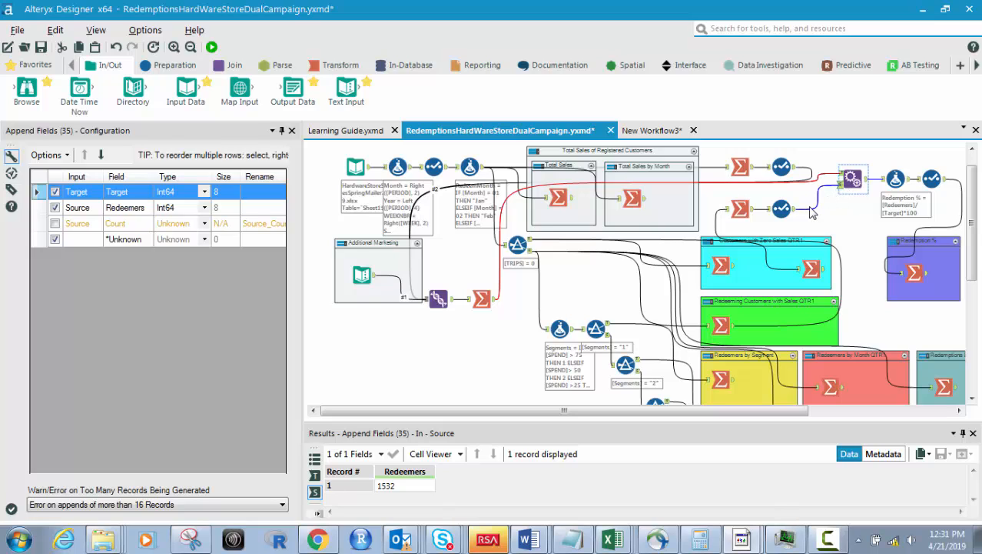
# Trace the connection back to the Redeeming Customers summary and compare its output with the Customers with Zero Sales summary.
pyautogui.click(719, 220)
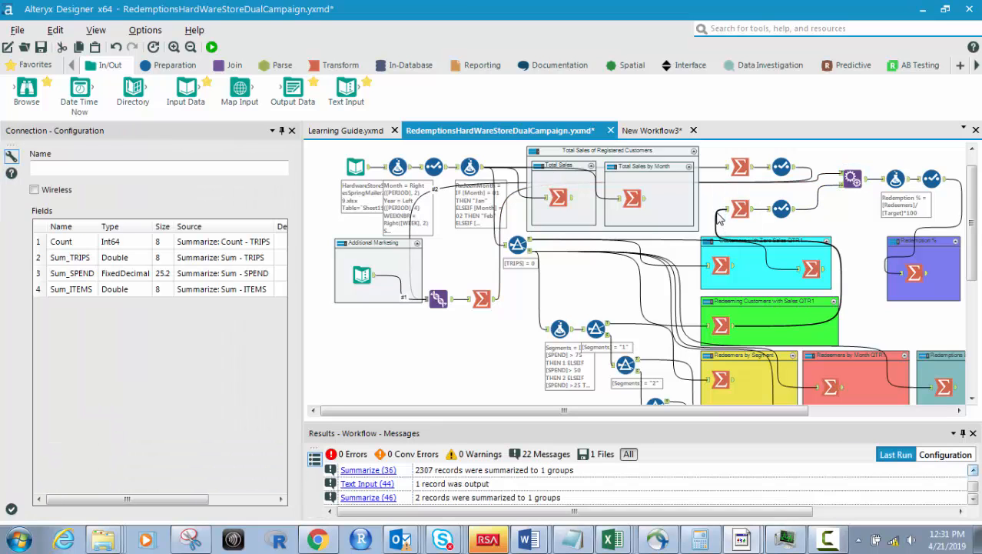
pyautogui.click(731, 330)
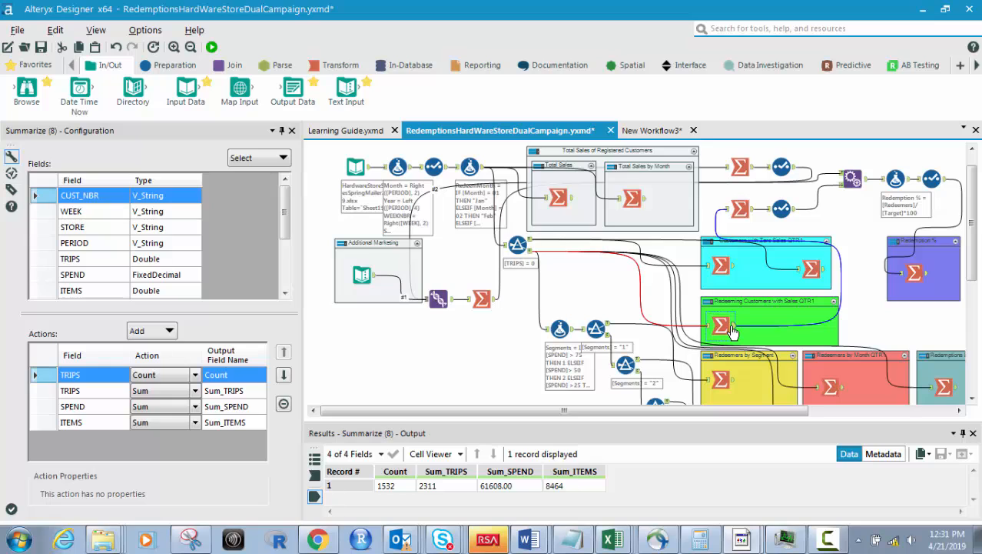
pyautogui.click(736, 268)
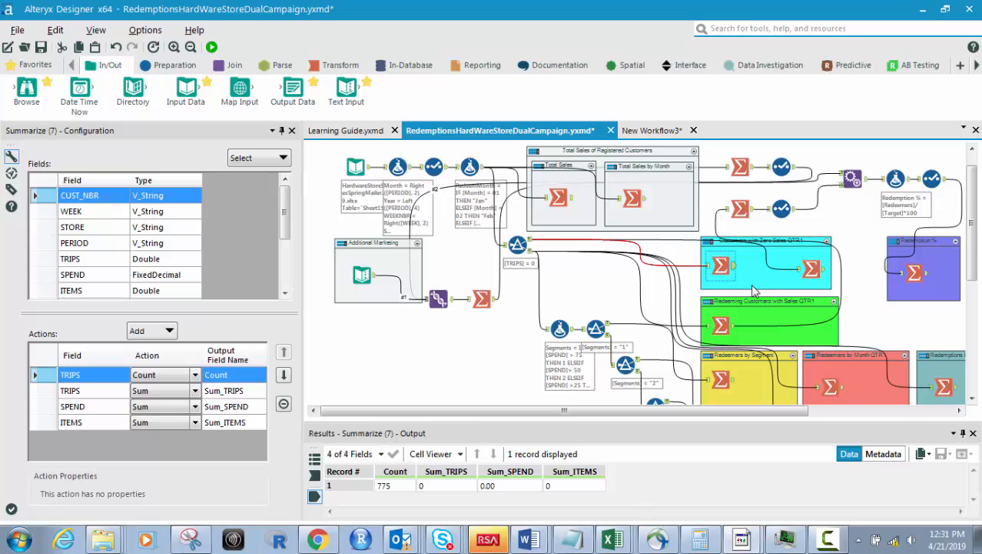
pyautogui.click(734, 330)
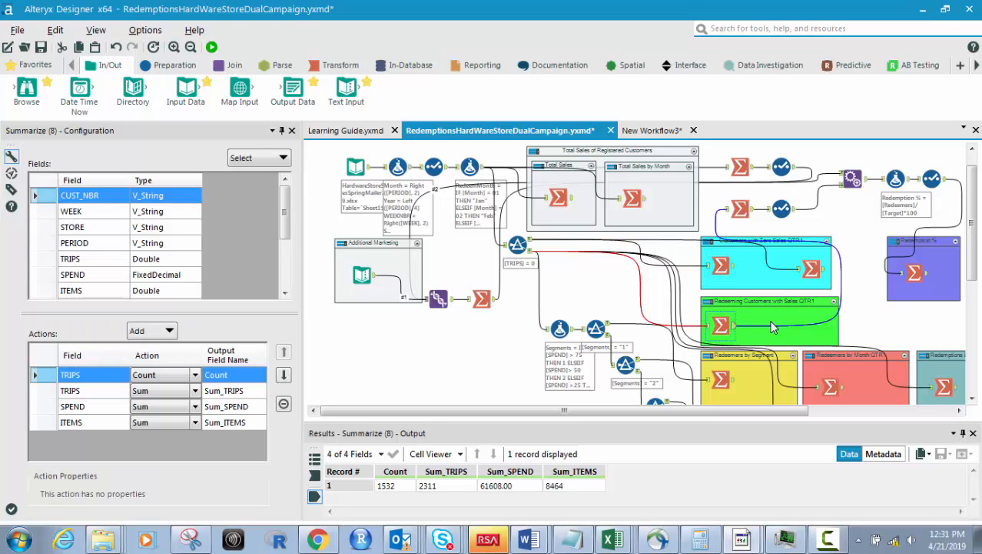
# Review the input, output and available actions of the Summarize tool grouping by Count, and the Select tool renaming Count to Redeemers.
pyautogui.click(740, 206)
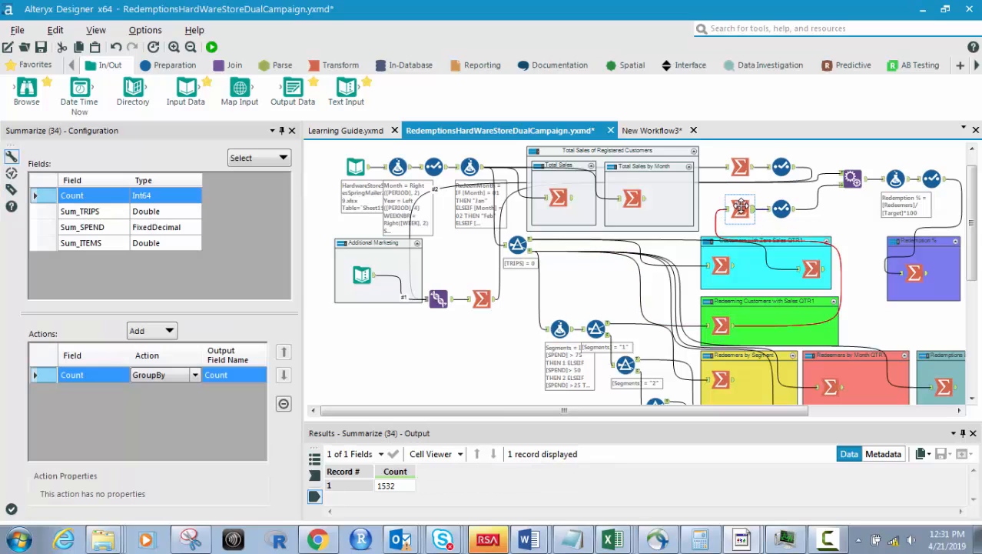
pyautogui.click(726, 214)
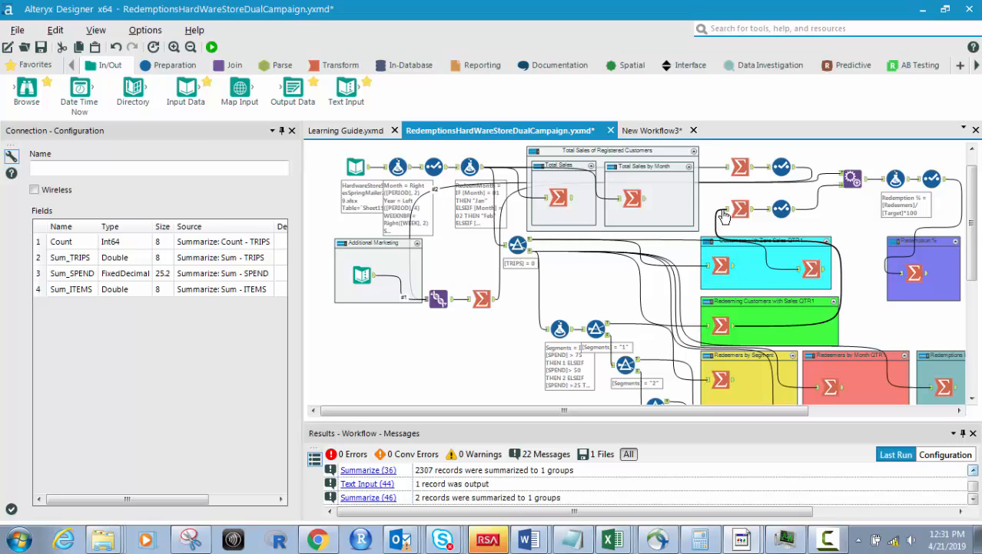
pyautogui.click(728, 213)
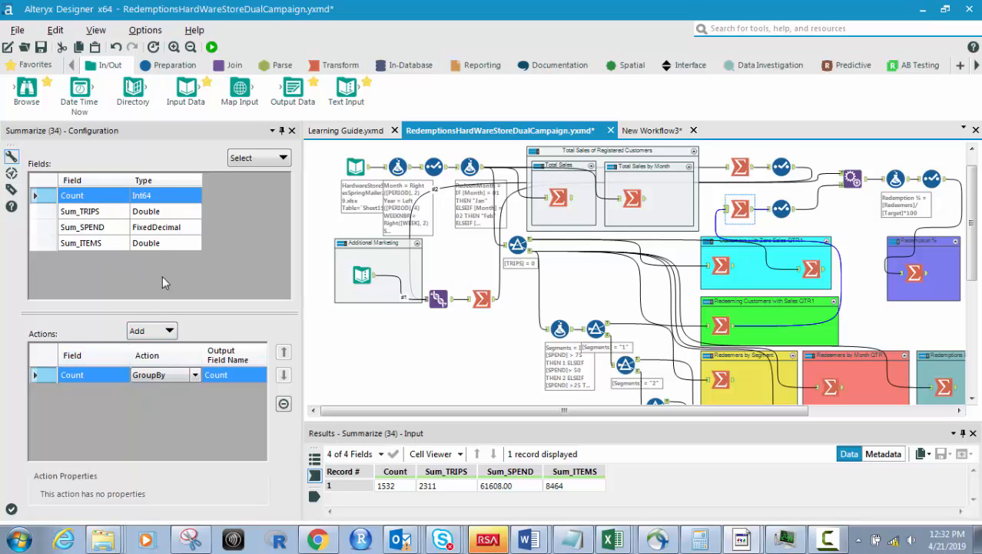
pyautogui.click(168, 332)
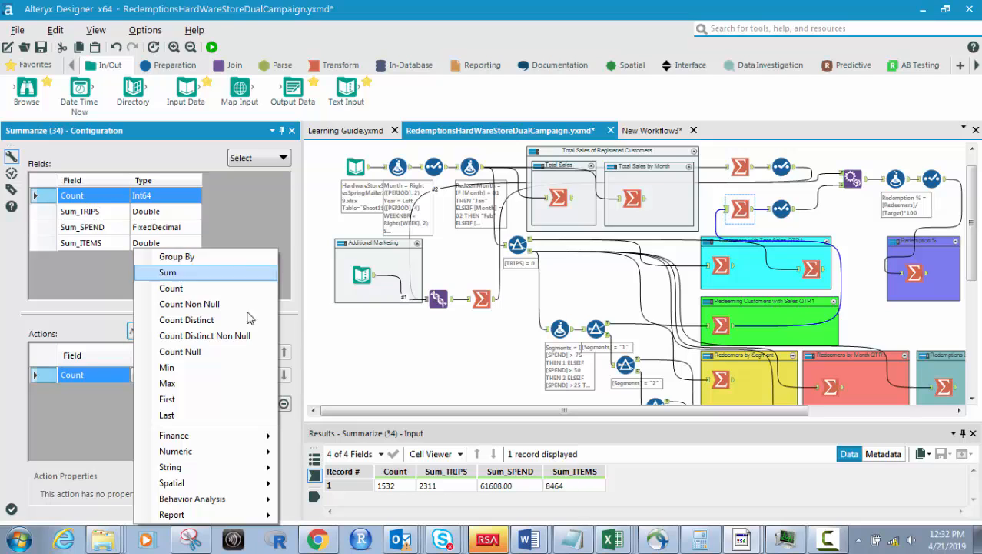
pyautogui.click(458, 367)
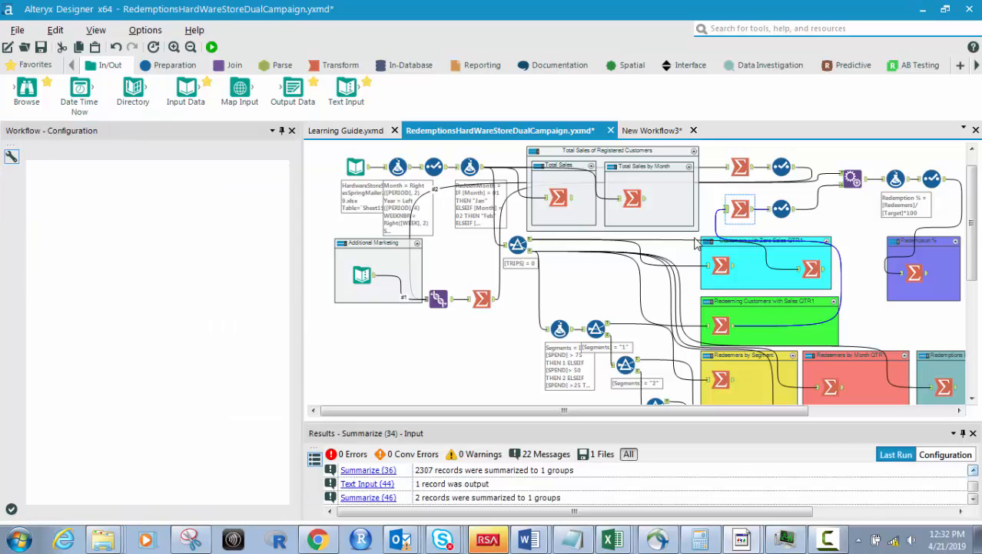
pyautogui.click(752, 212)
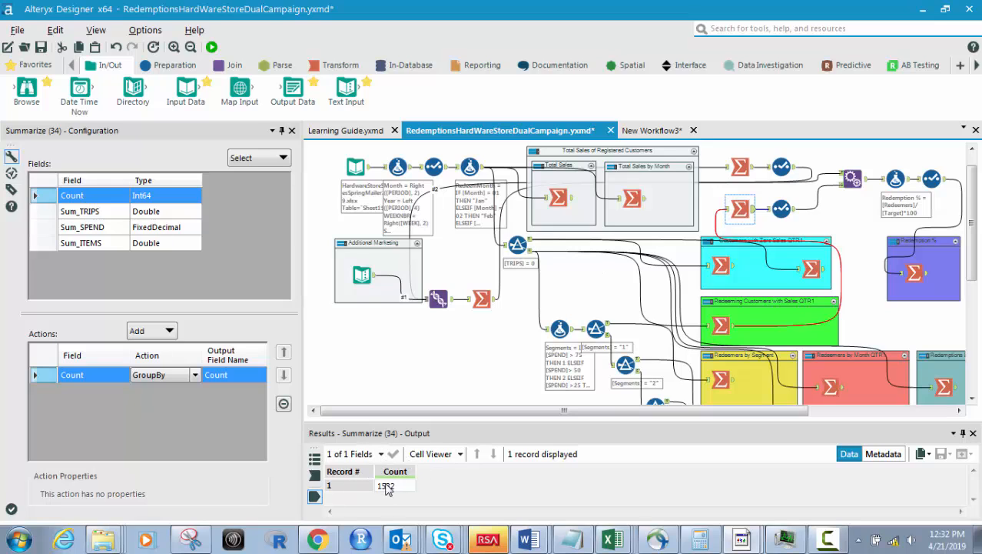
pyautogui.click(781, 209)
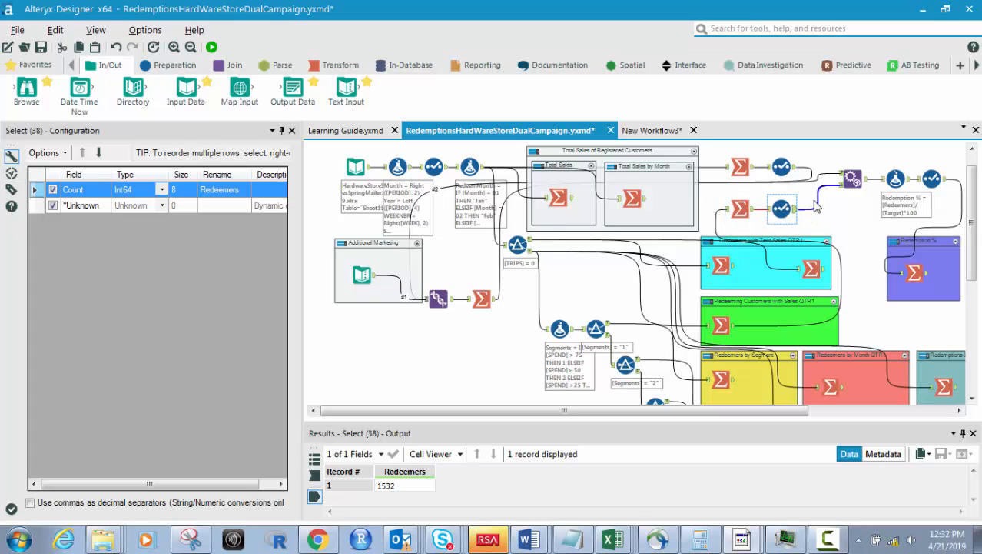
# Compare the Targets and Source inputs of Append Fields with its combined output, and examine the Redemption % formula that uses them.
pyautogui.click(845, 178)
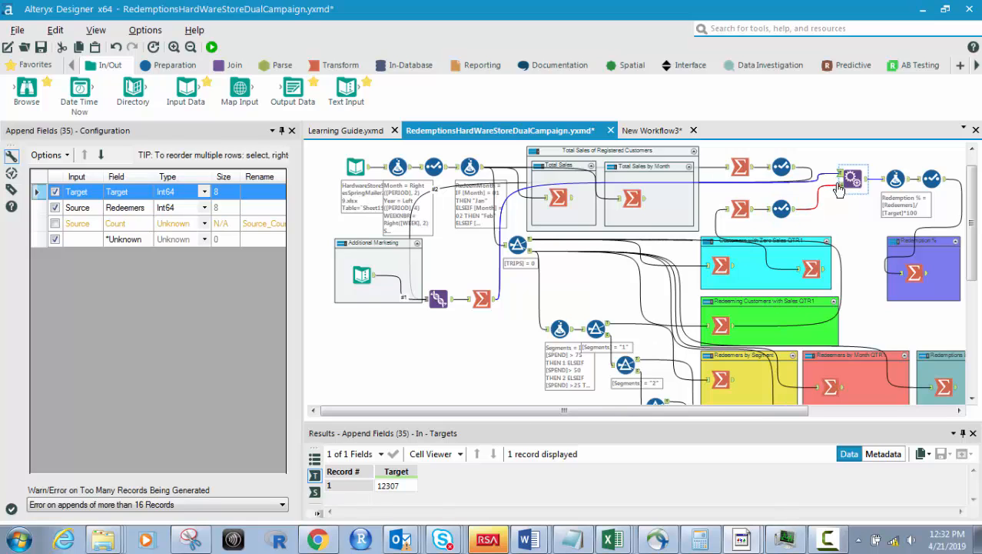
pyautogui.click(844, 189)
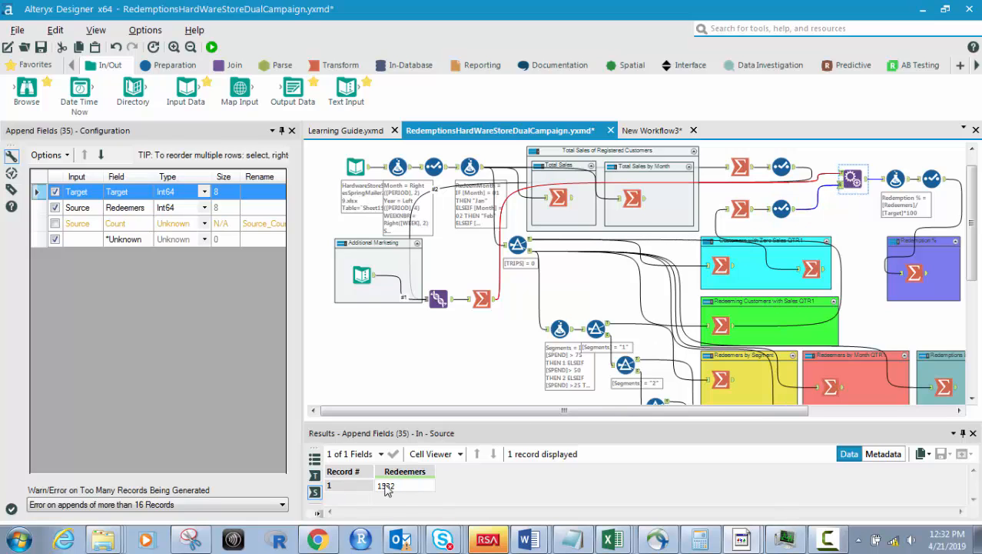
pyautogui.click(845, 177)
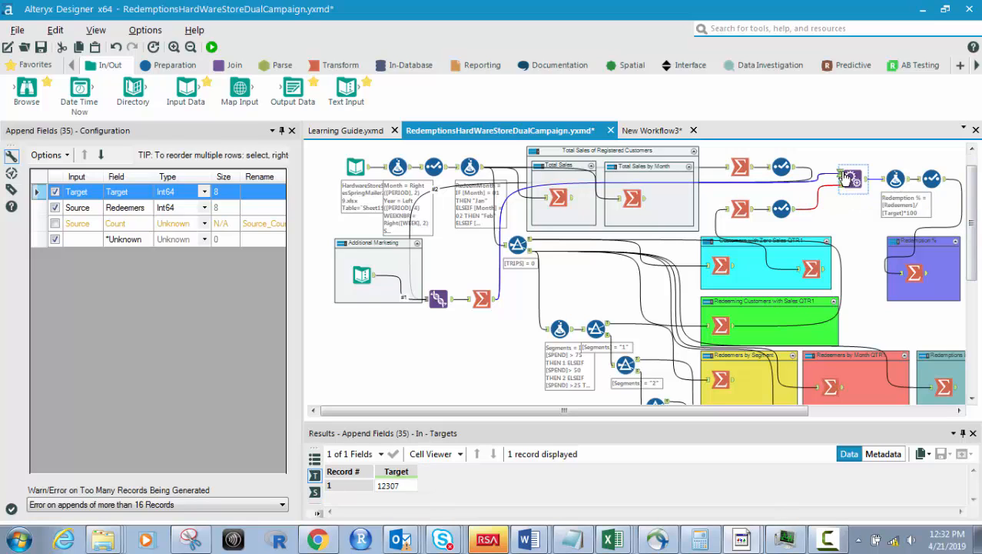
pyautogui.click(842, 189)
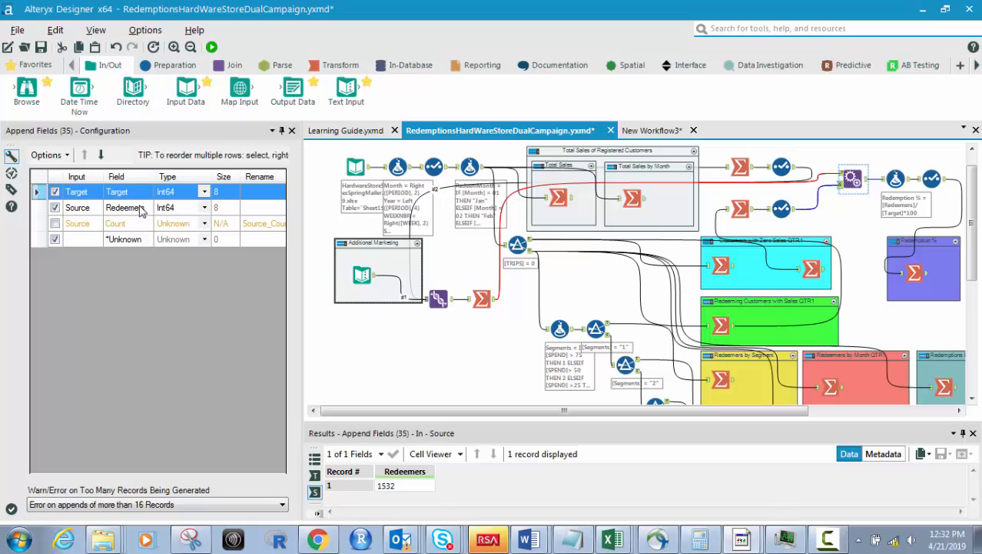
pyautogui.click(868, 182)
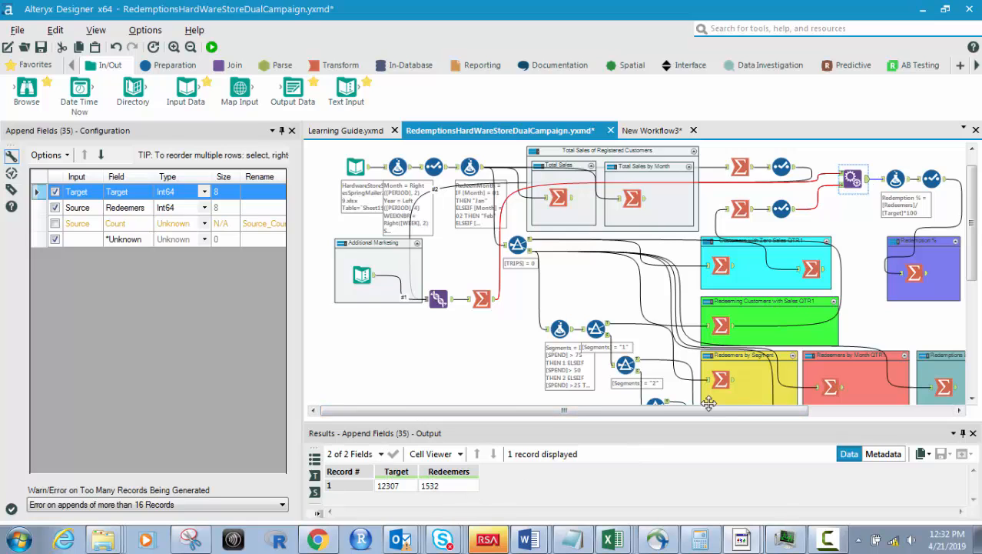
pyautogui.click(842, 177)
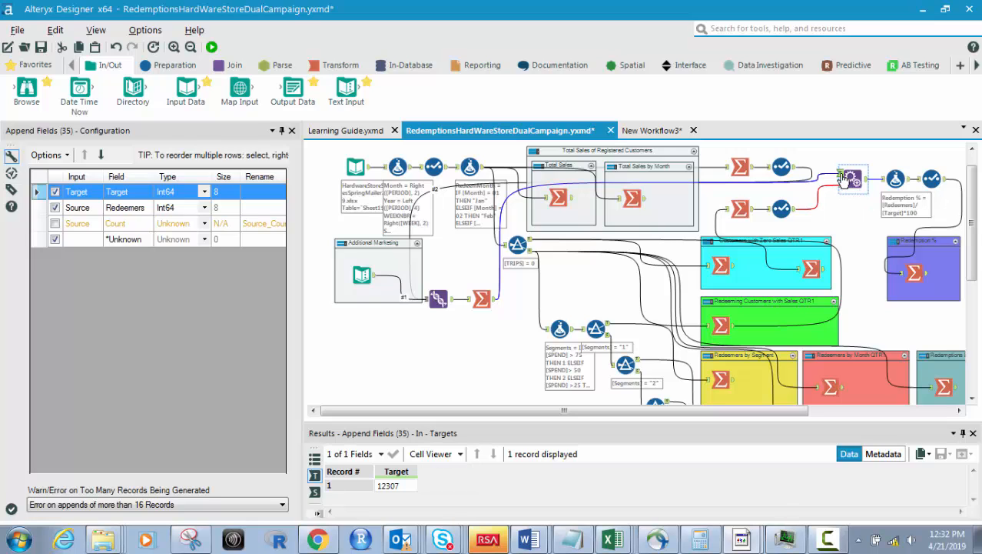
pyautogui.click(840, 187)
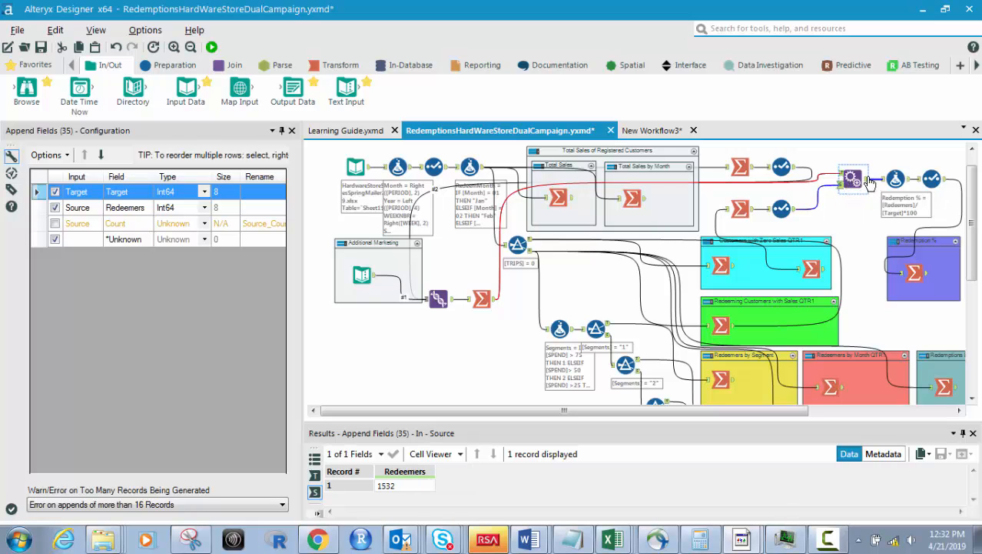
pyautogui.click(869, 182)
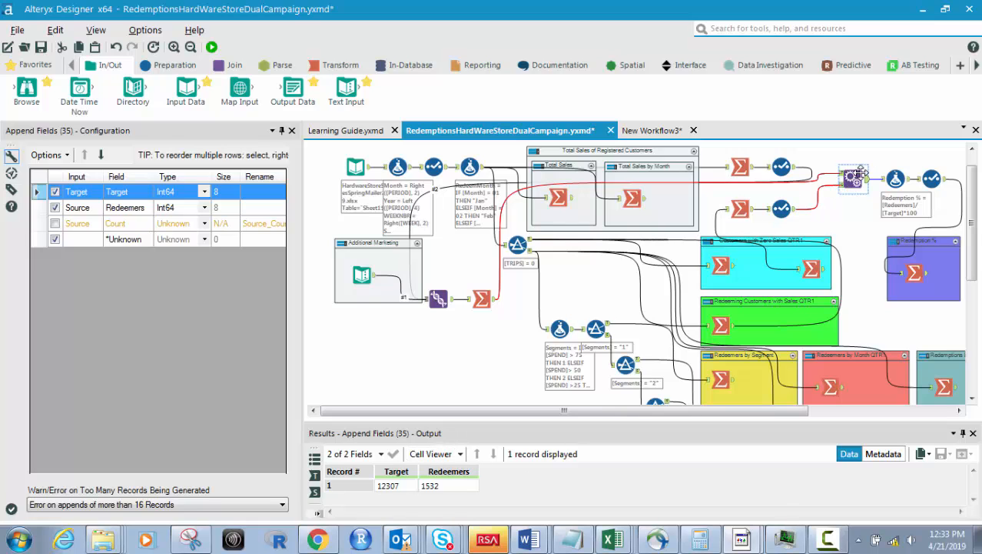
pyautogui.click(895, 180)
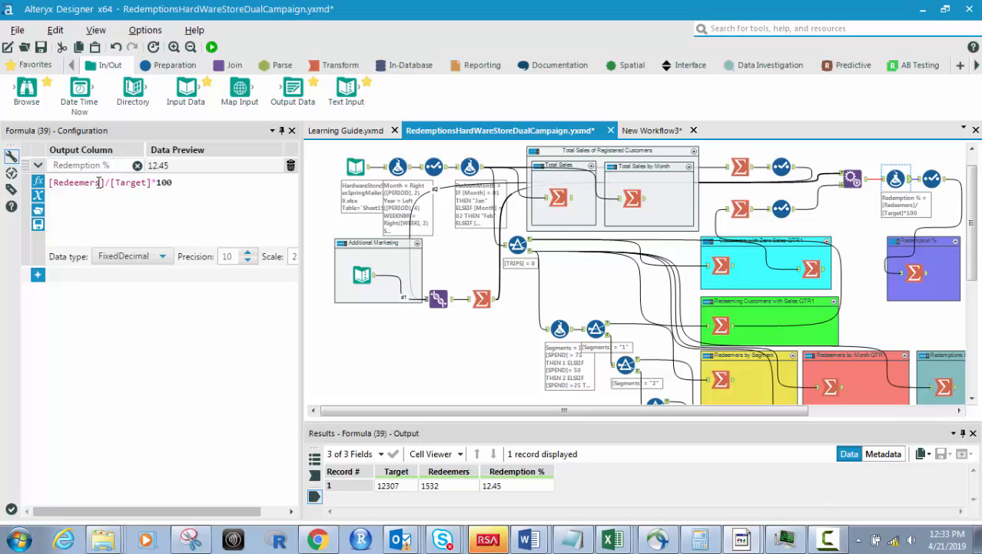
# Compare the combined Append Fields output with the input and output of the Redemption % formula.
pyautogui.click(866, 183)
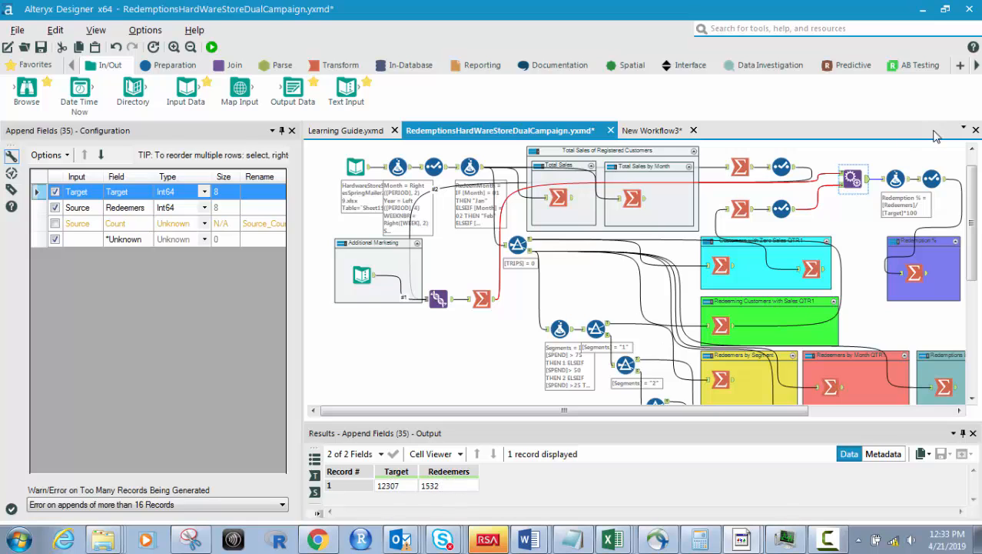
pyautogui.click(897, 180)
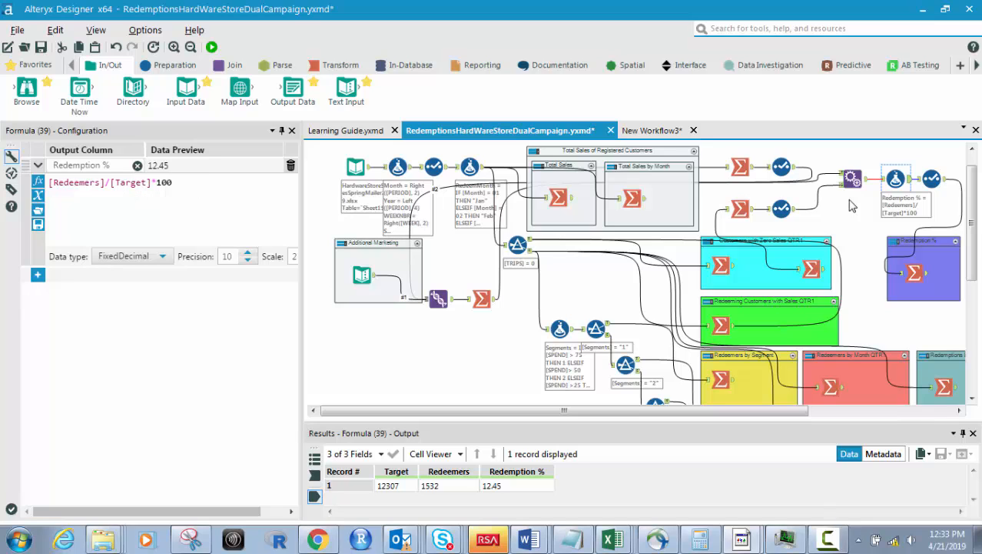
pyautogui.click(885, 181)
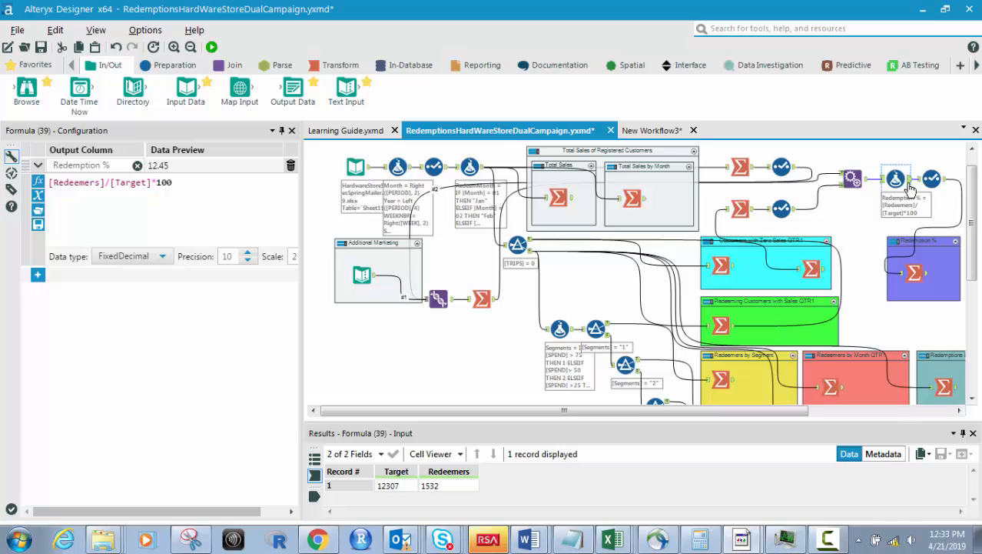
pyautogui.click(910, 183)
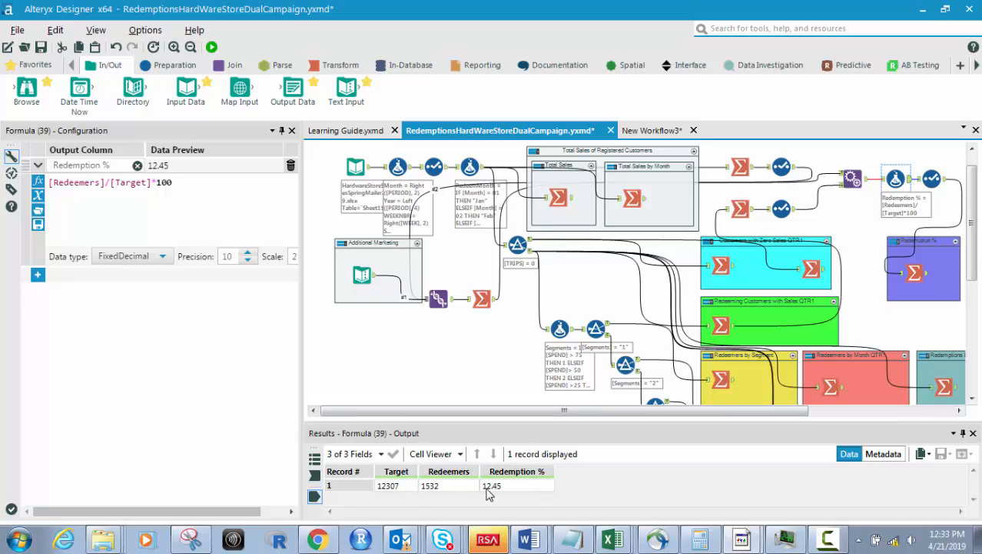
# Follow the formula result through the Select tool into the Summarize tool grouping by Redemption %, and compare their outputs.
pyautogui.click(925, 183)
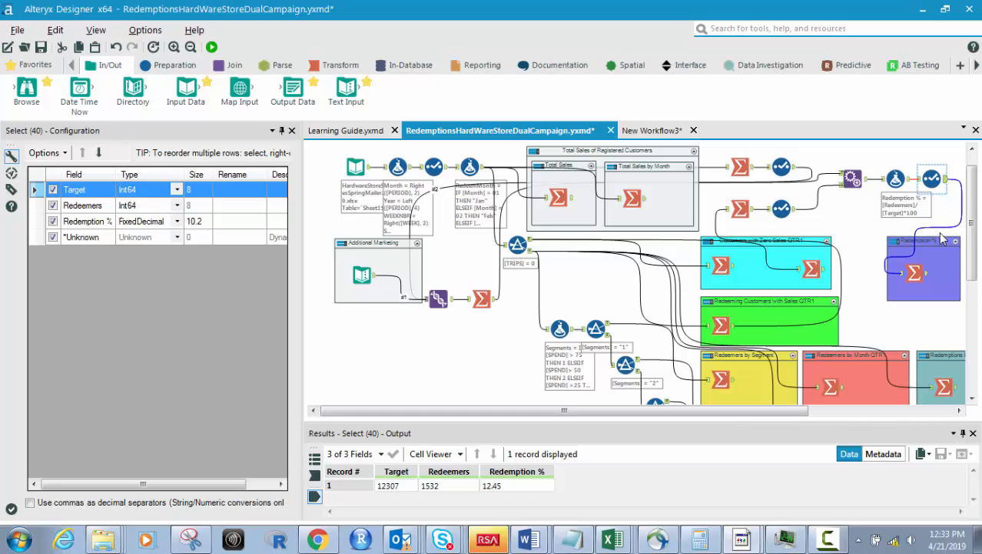
pyautogui.click(928, 278)
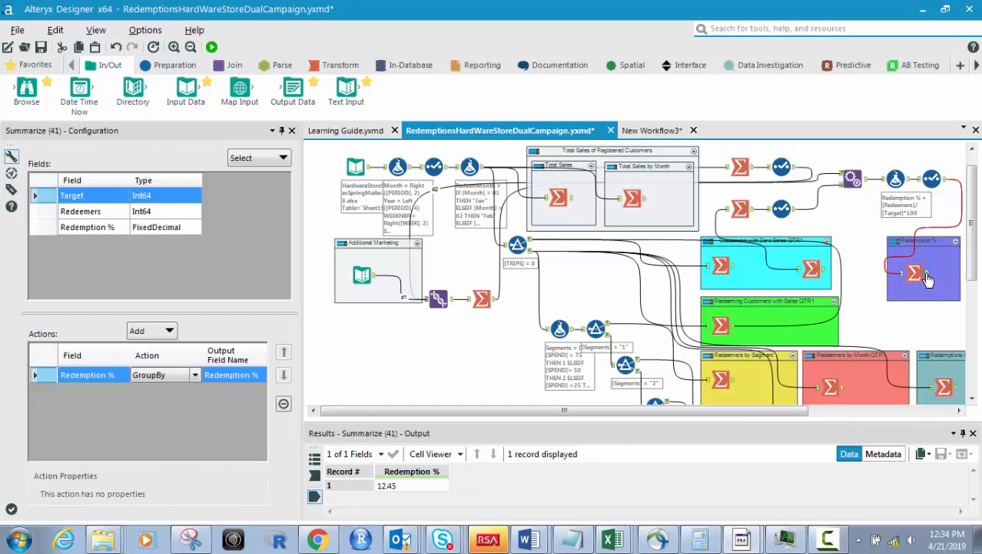
pyautogui.click(933, 180)
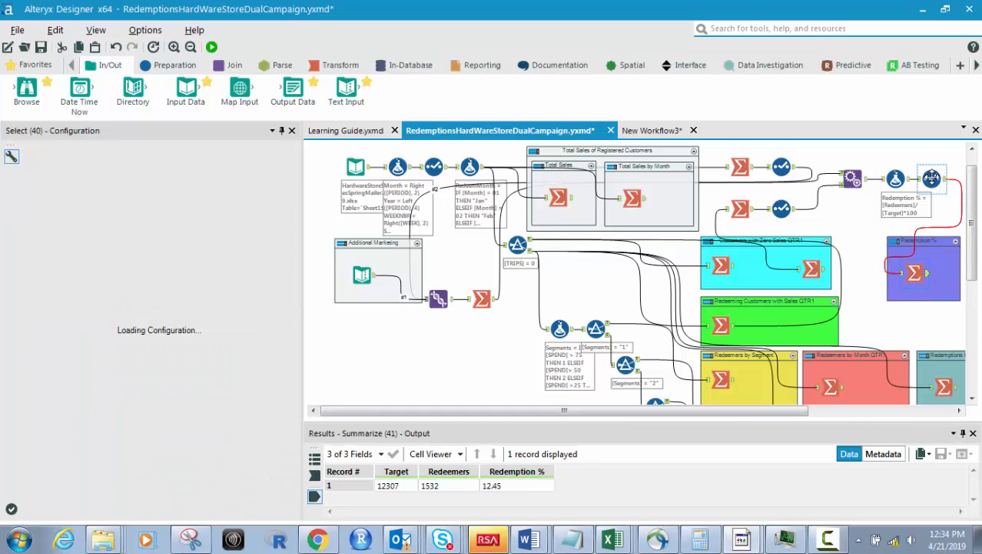
pyautogui.click(914, 274)
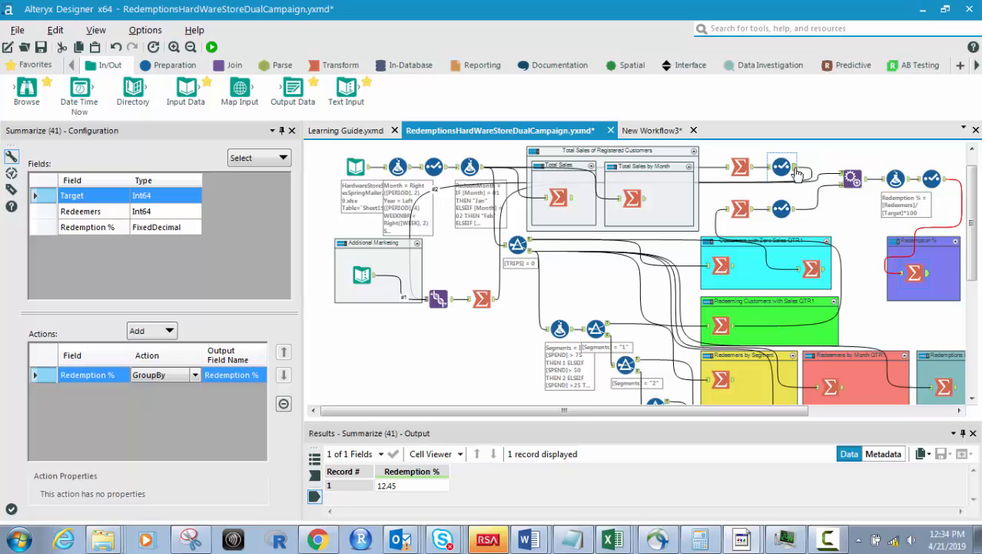
# Check the mailer Target entered in the Additional Marketing text input against the final Redemption % summary.
pyautogui.click(844, 176)
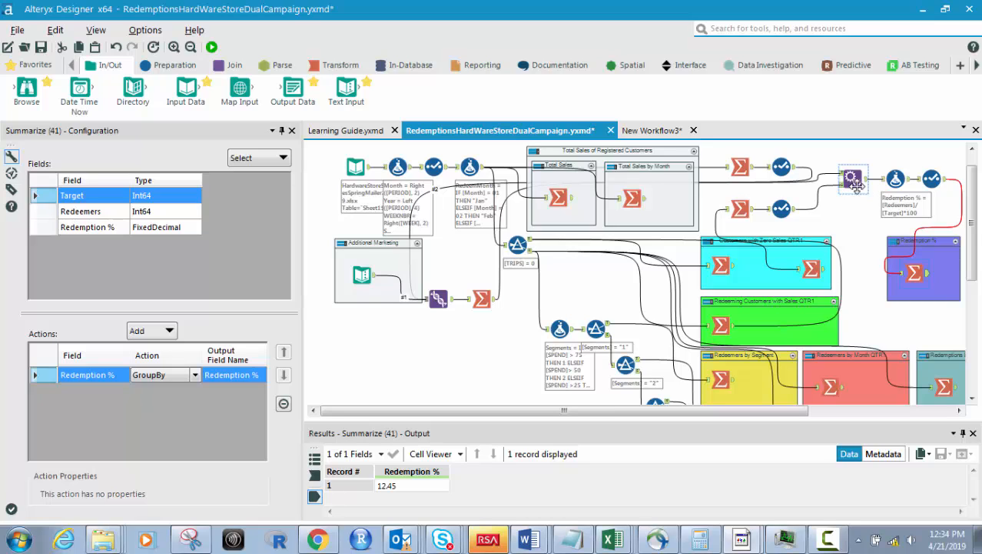
pyautogui.click(375, 278)
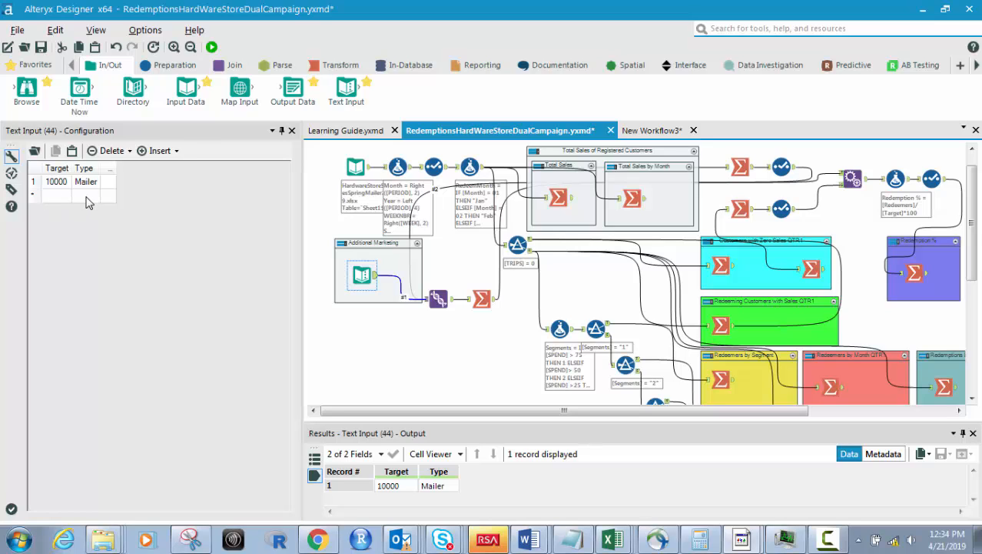
pyautogui.click(911, 272)
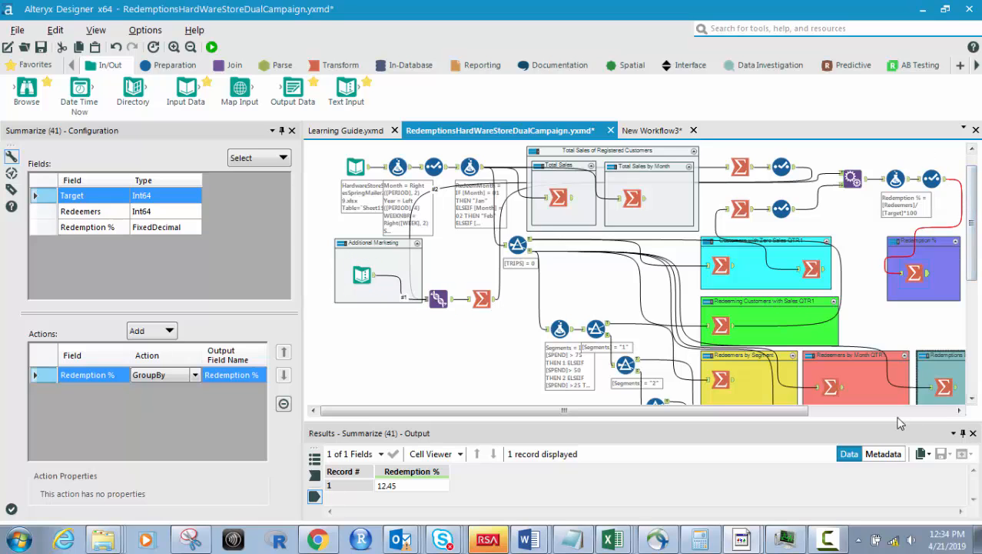
# Enlarge the view of the workflow and examine the source Excel file's settings and preview columns in the Input Data tool.
pyautogui.click(191, 47)
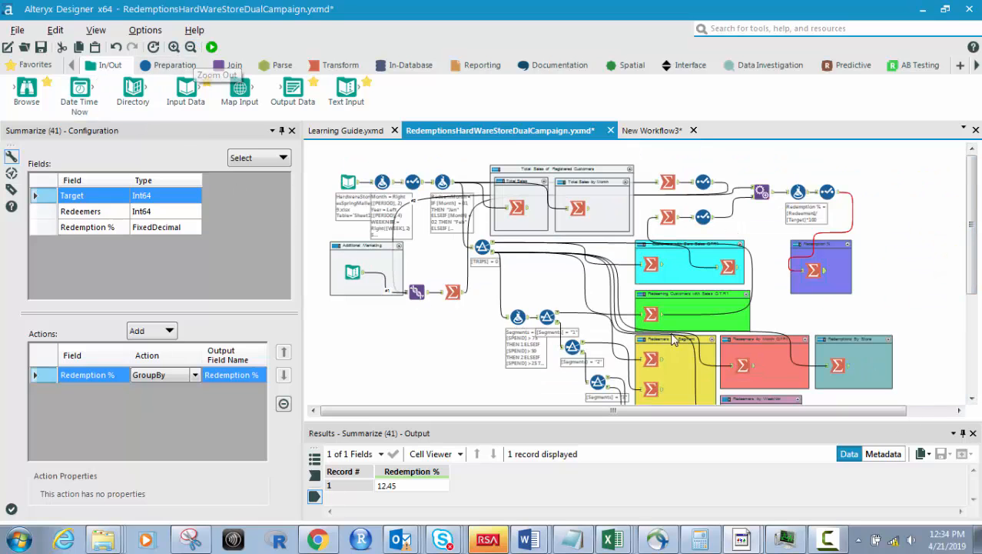
pyautogui.moveTo(630, 421); pyautogui.dragTo(603, 453)
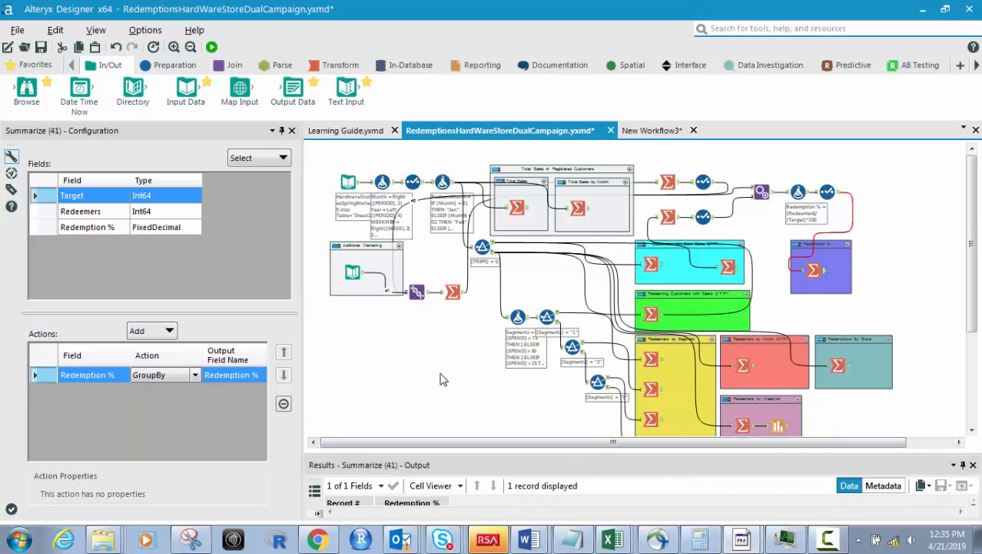
pyautogui.click(348, 182)
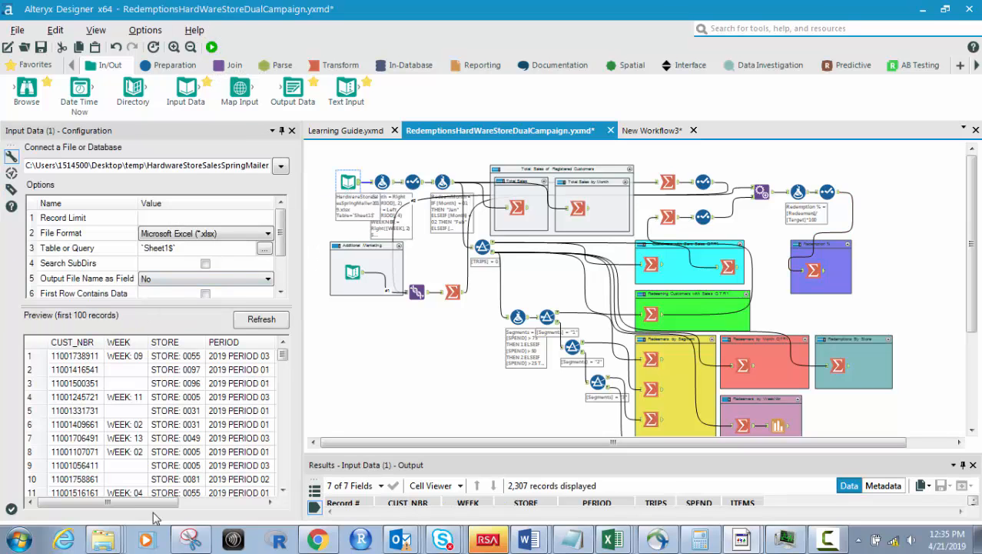
pyautogui.moveTo(142, 503); pyautogui.dragTo(206, 425)
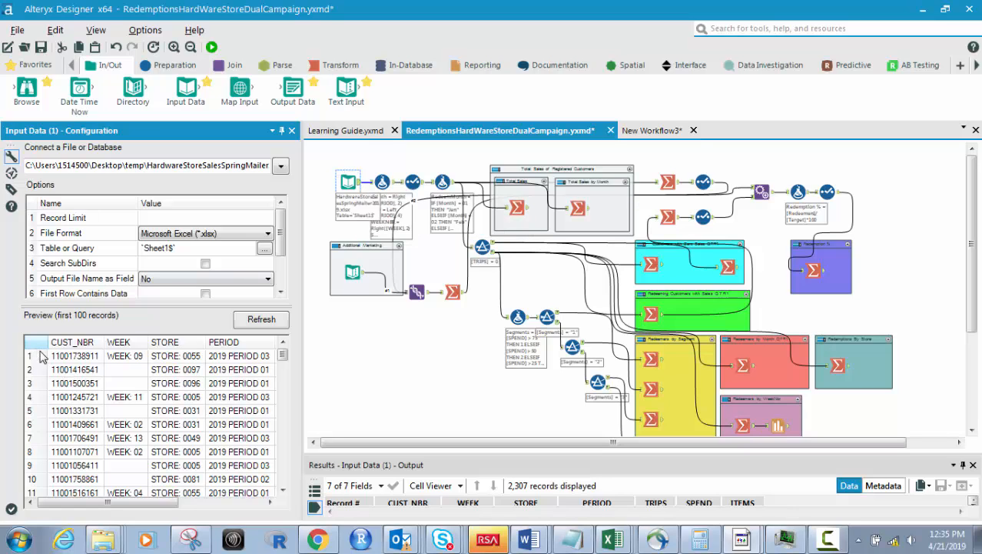
pyautogui.moveTo(105, 503); pyautogui.dragTo(98, 528)
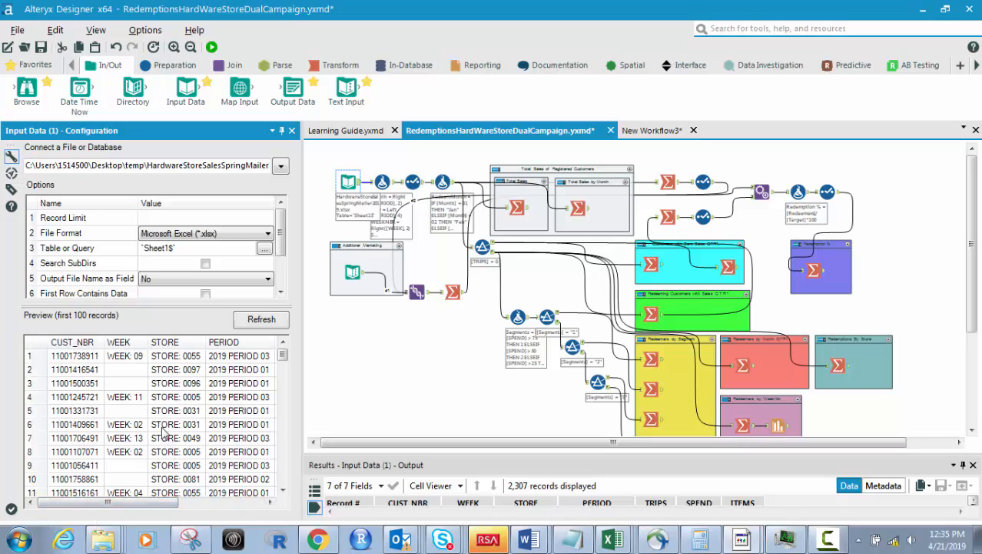
pyautogui.moveTo(108, 500); pyautogui.dragTo(73, 508)
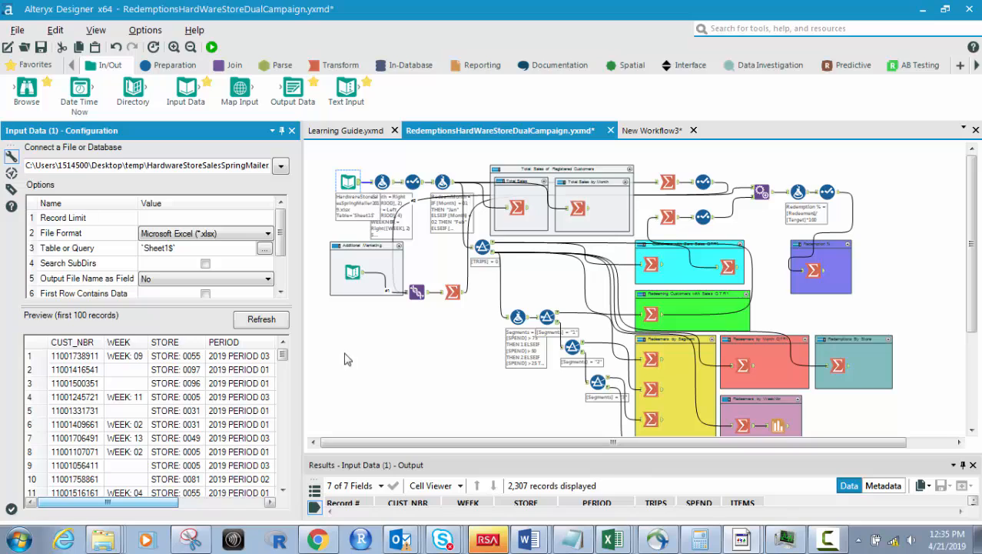
# Review the Additional Marketing mailer input and run the whole workflow, dismissing the completion notice.
pyautogui.click(352, 272)
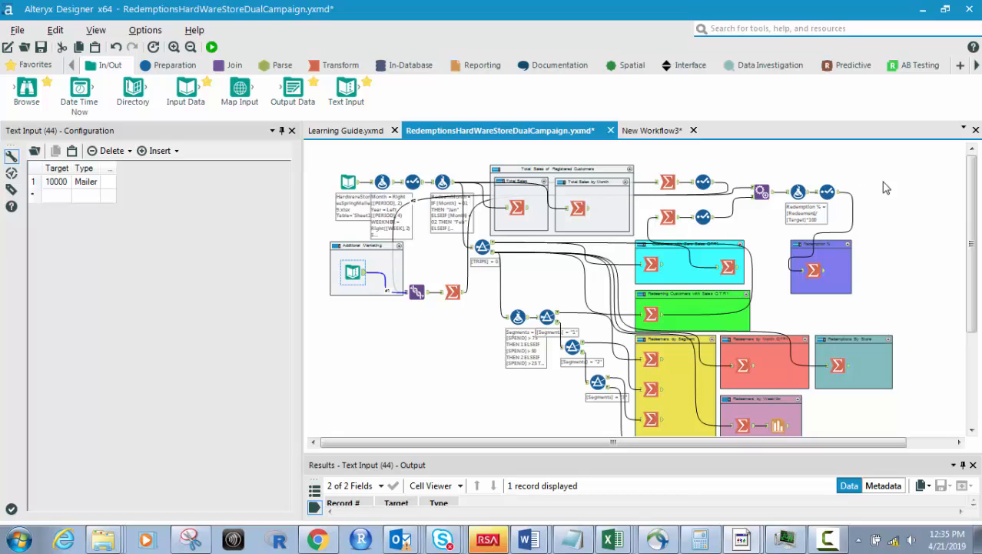
pyautogui.click(213, 47)
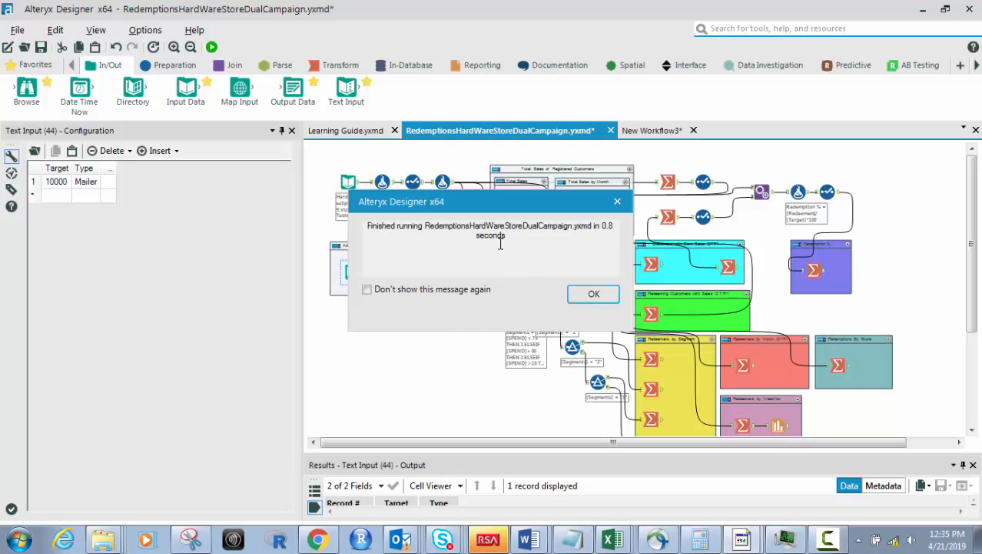
pyautogui.click(593, 294)
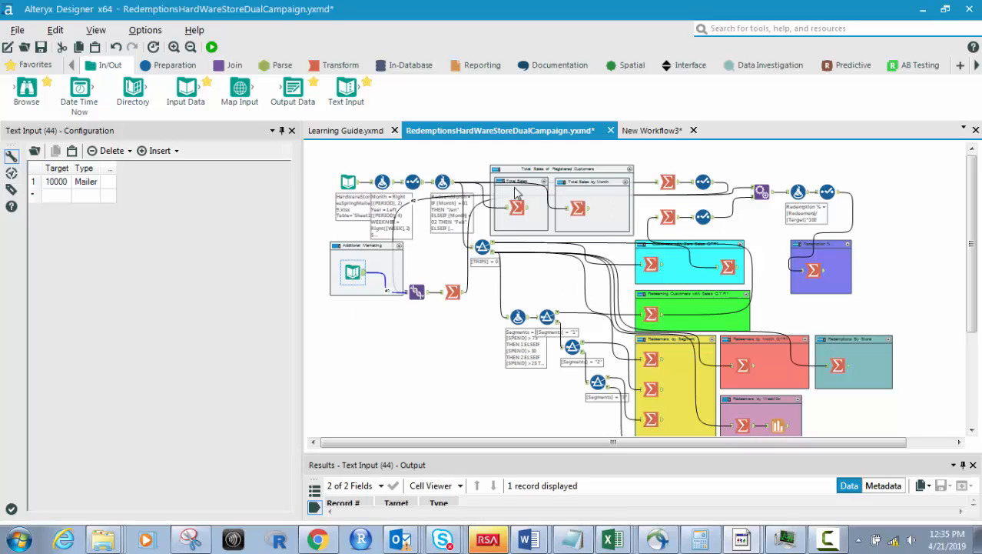
# View the Total Sales by Month, Customers with Zero Sales and Redeeming Customers summaries, enlarging the results area to read the records.
pyautogui.click(581, 208)
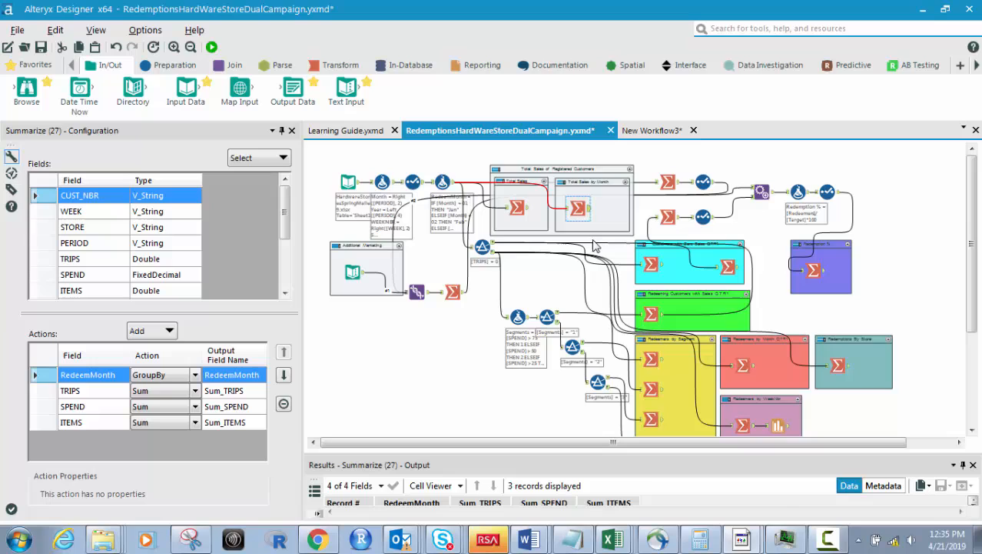
pyautogui.click(651, 266)
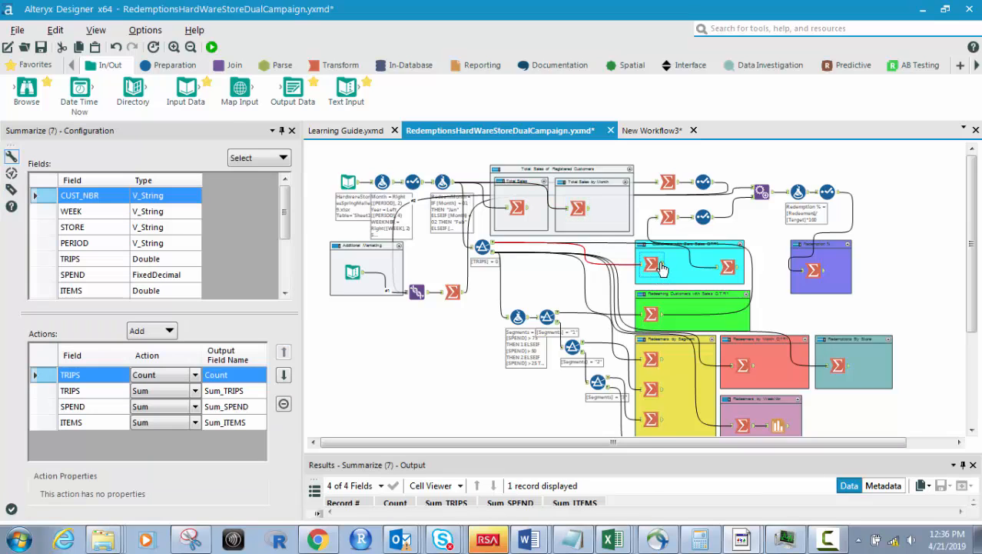
pyautogui.click(663, 316)
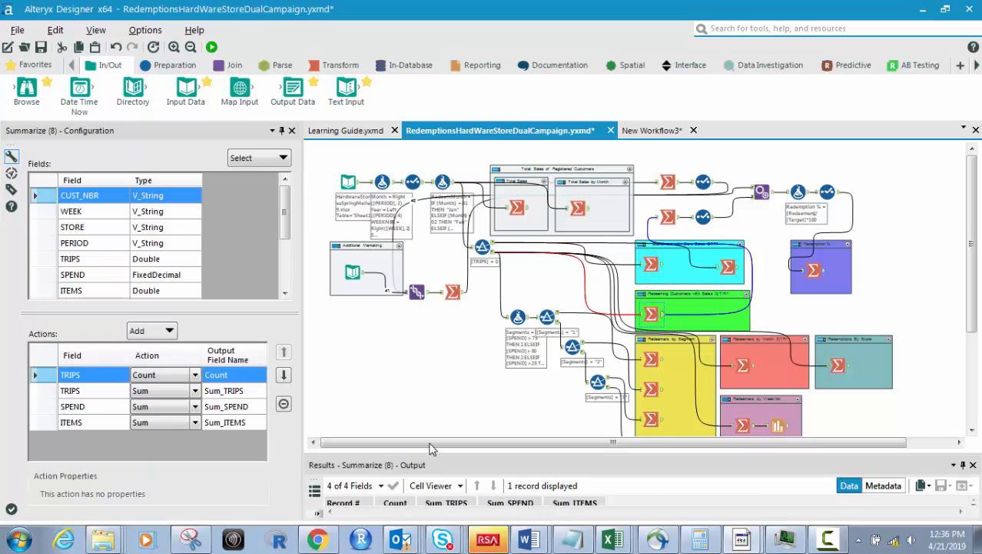
pyautogui.click(593, 454)
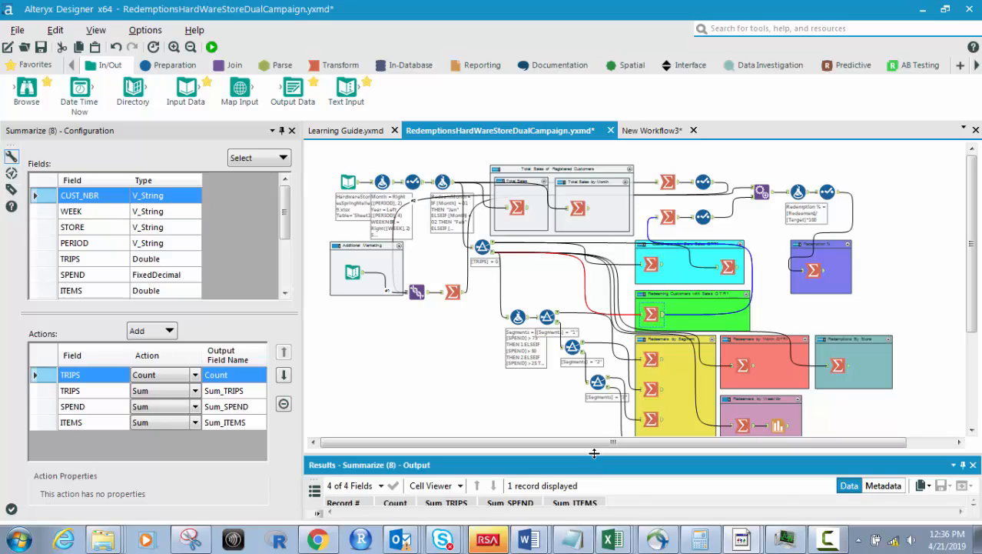
pyautogui.moveTo(594, 454); pyautogui.dragTo(594, 390)
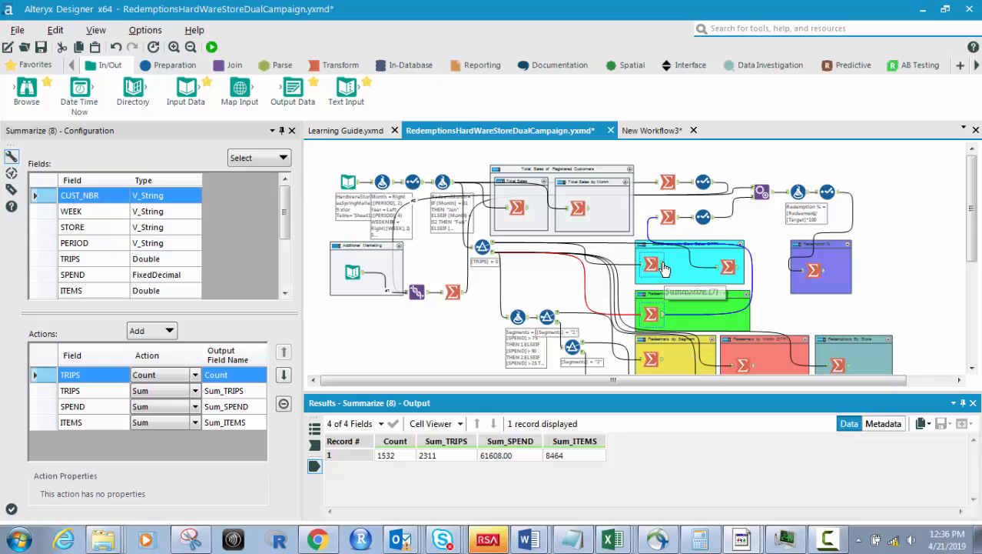
# View the list of zero-sales customers grouped by CUST_NBR, and return to the Redeeming Customers with Sales QTR1 summary.
pyautogui.click(663, 267)
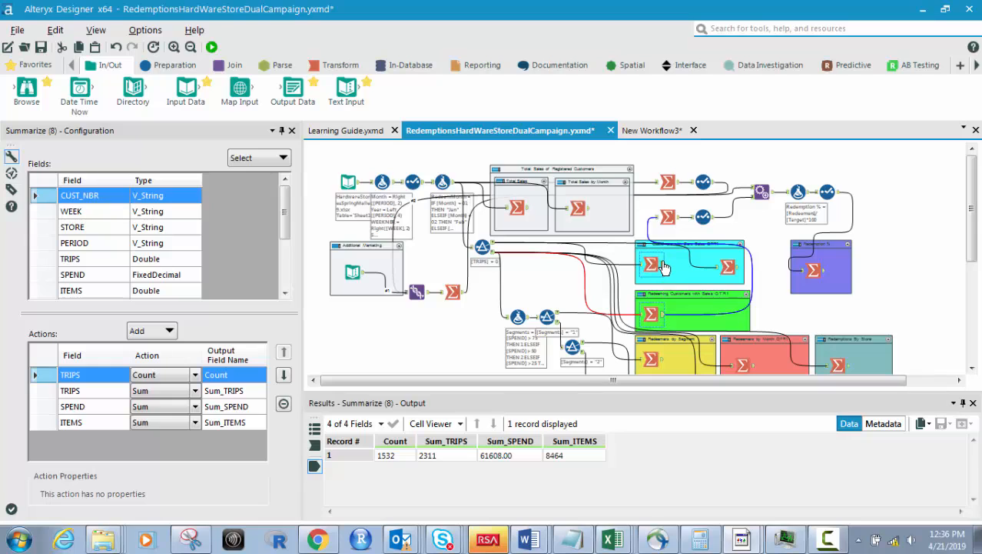
pyautogui.click(732, 268)
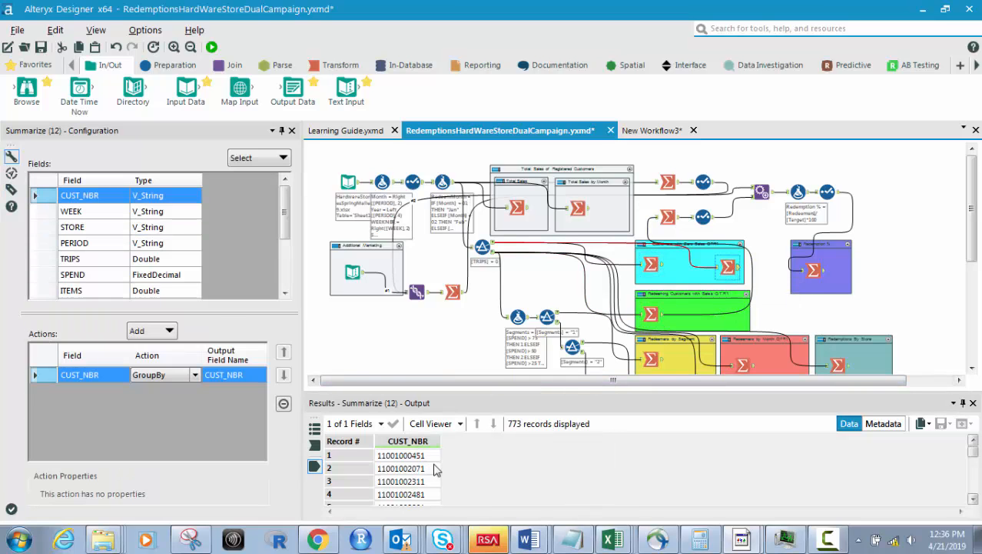
pyautogui.scroll(-1, 847, 286)
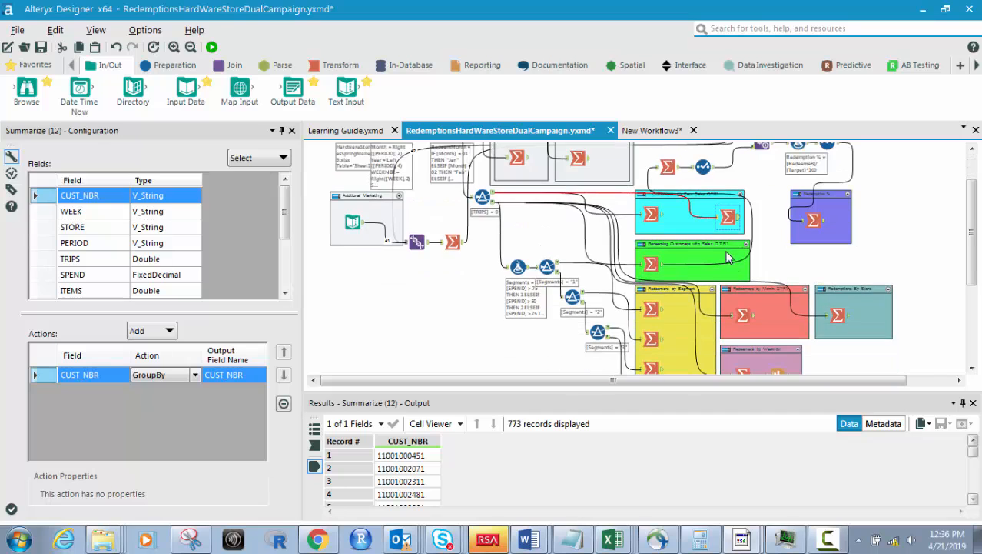
pyautogui.click(655, 266)
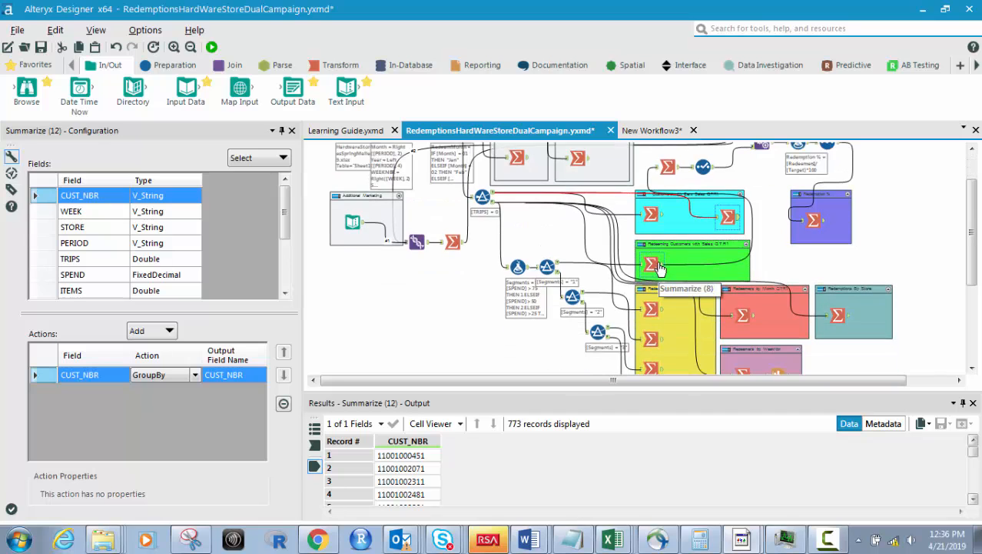
# Review the outputs of the Redeemers by Segment summaries, which group customers by CUST_NBR and RedeemMonth.
pyautogui.click(660, 312)
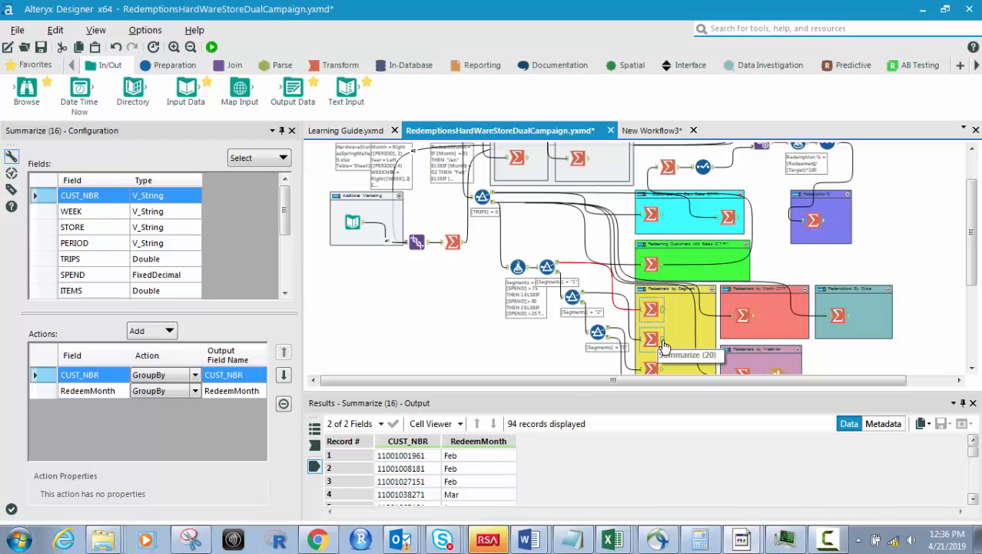
pyautogui.click(663, 341)
pyautogui.scroll(-1, 664, 340)
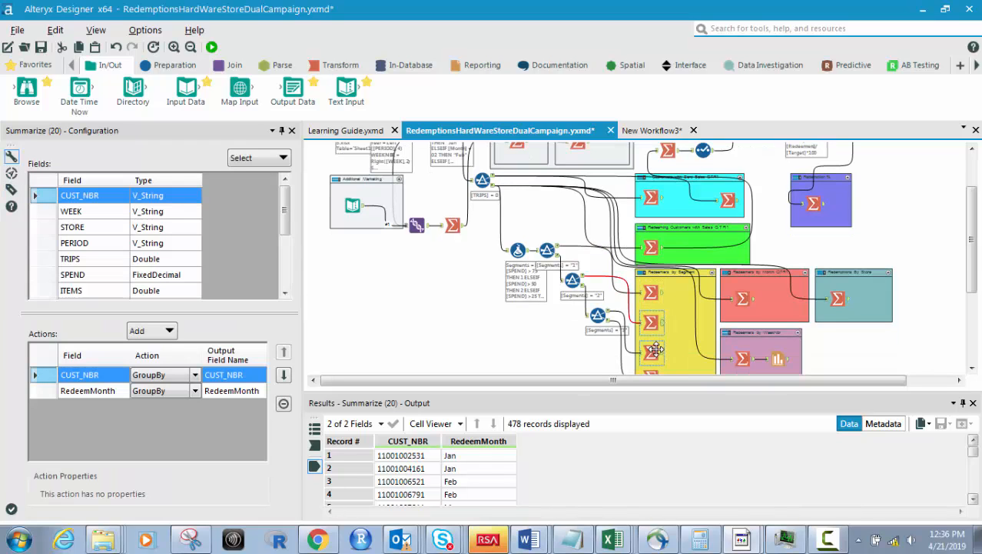
pyautogui.click(665, 361)
pyautogui.scroll(-2, 665, 361)
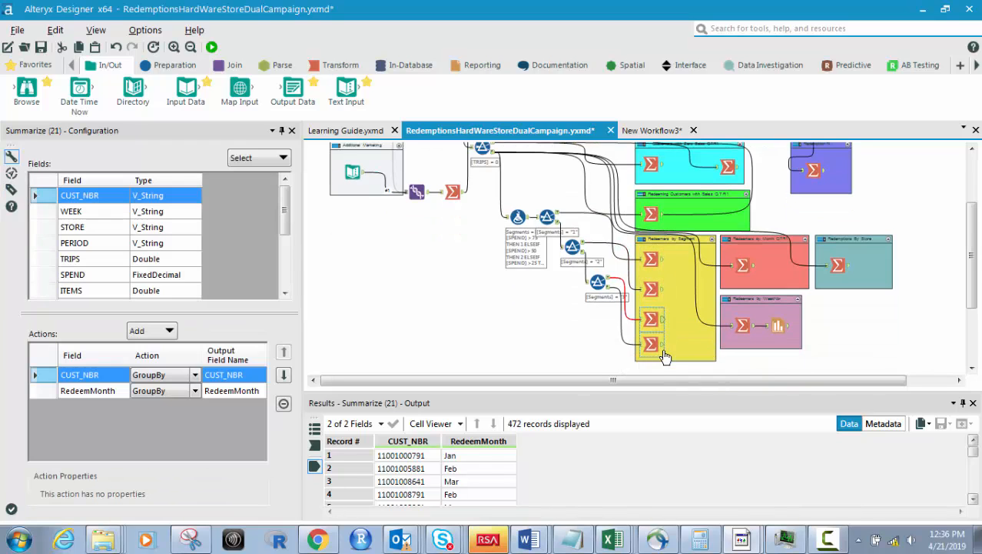
# Review the redeemer summaries grouped by RedeemMonth, WEEKNBR and STORENBR, including their counts and summed trips, spend and items.
pyautogui.click(752, 267)
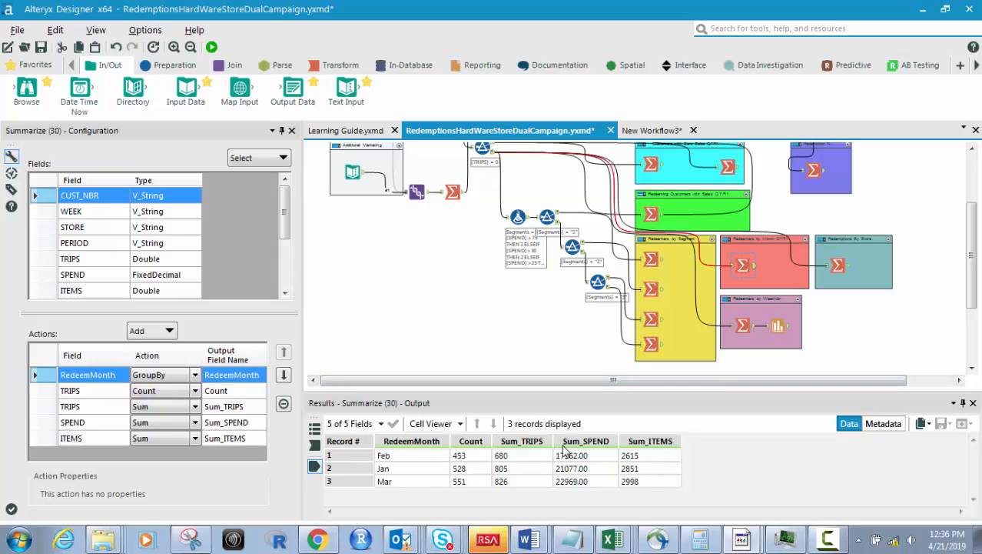
pyautogui.click(741, 325)
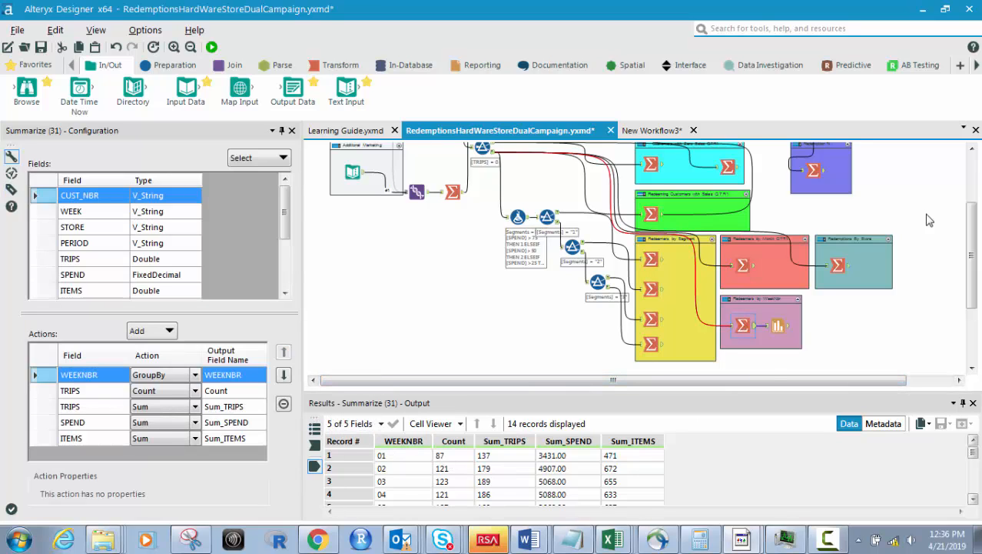
pyautogui.click(838, 265)
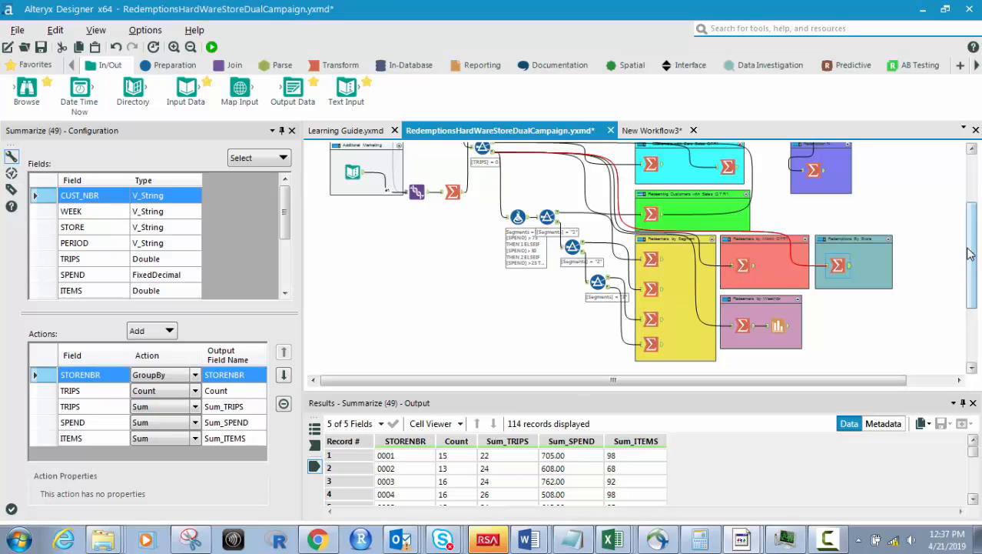
# Review the overall Redemption % summary output and the source records and settings of the hardware store sales input.
pyautogui.scroll(3, 970, 250)
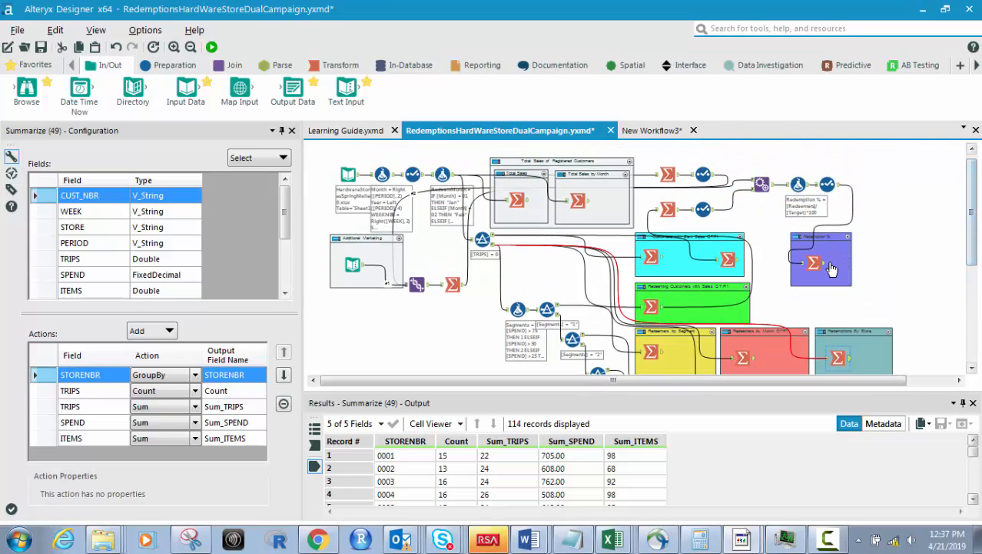
pyautogui.click(824, 268)
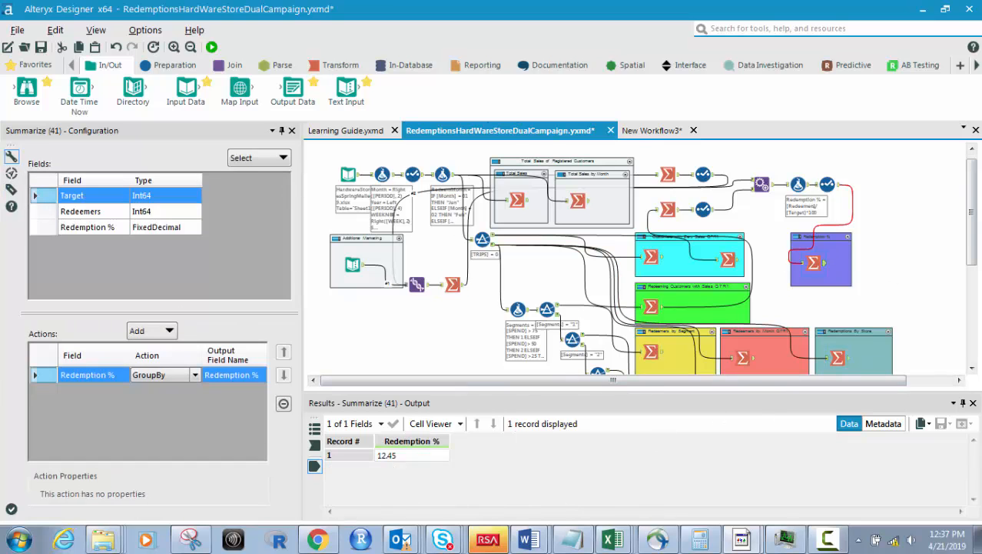
pyautogui.scroll(-5, 967, 202)
pyautogui.scroll(6, 967, 202)
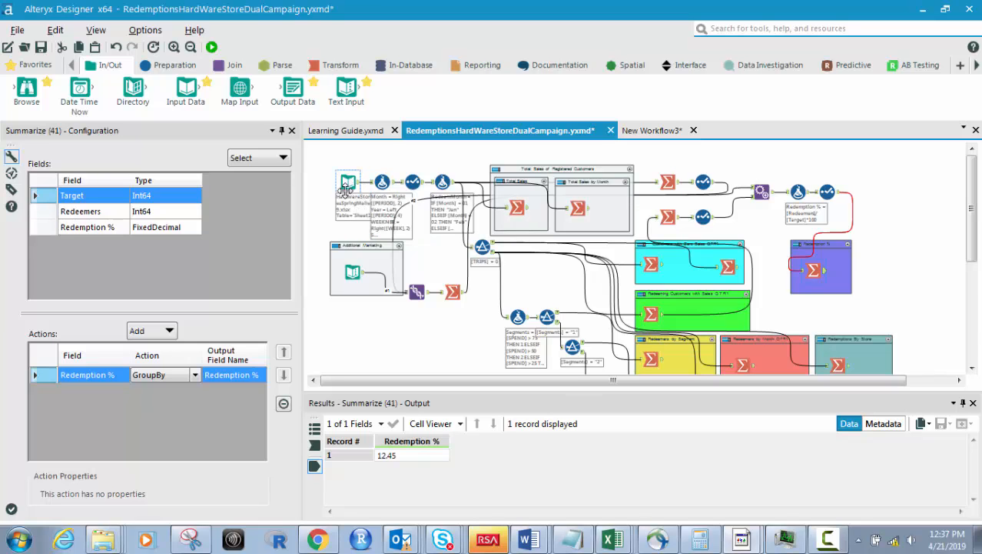
pyautogui.click(348, 183)
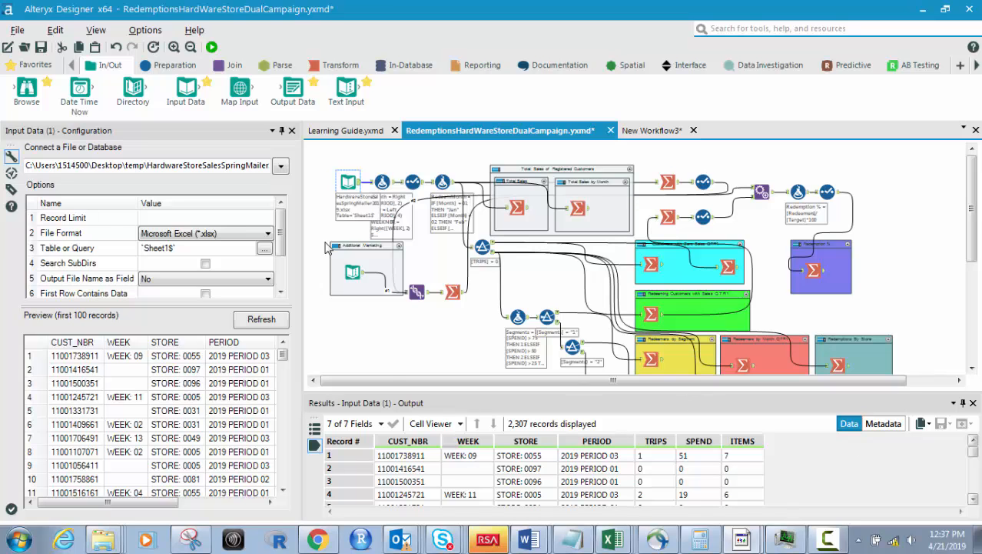
# Review the customer and RedeemMonth records output by the first two Redeemers by Segment summaries.
pyautogui.moveTo(971, 202)
pyautogui.mouseDown()
pyautogui.moveTo(977, 319)
pyautogui.moveTo(974, 218)
pyautogui.mouseUp()
pyautogui.moveTo(972, 209); pyautogui.dragTo(979, 247)
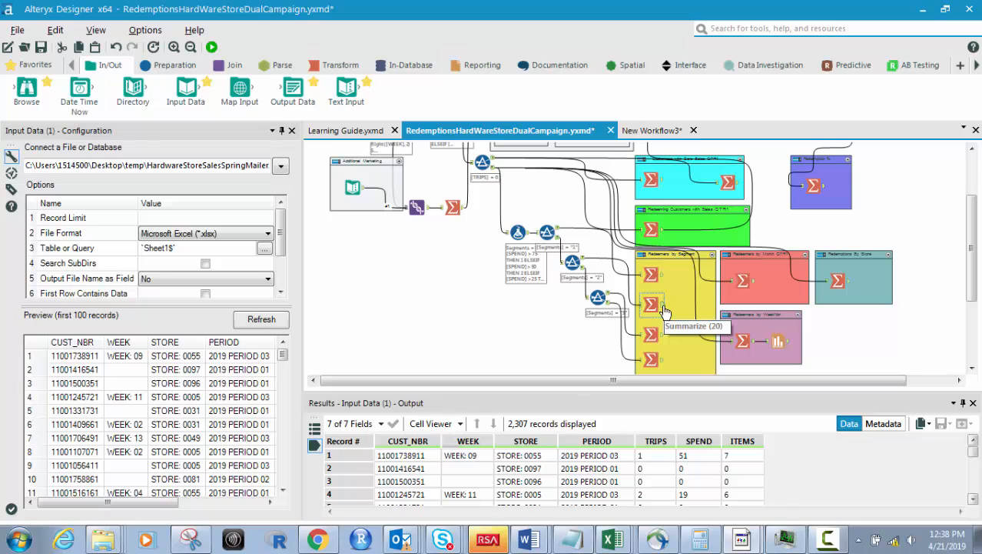
pyautogui.click(651, 306)
pyautogui.click(651, 274)
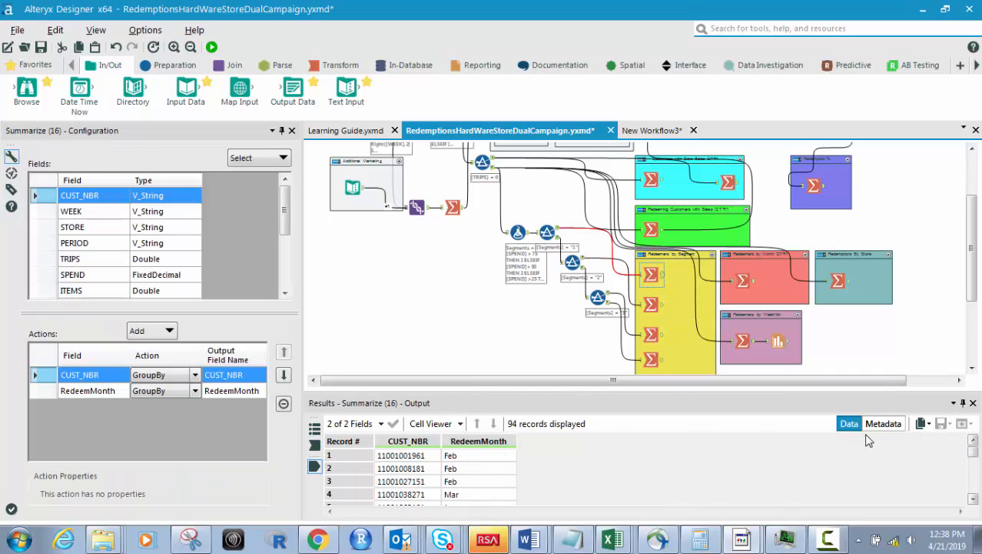
pyautogui.click(663, 307)
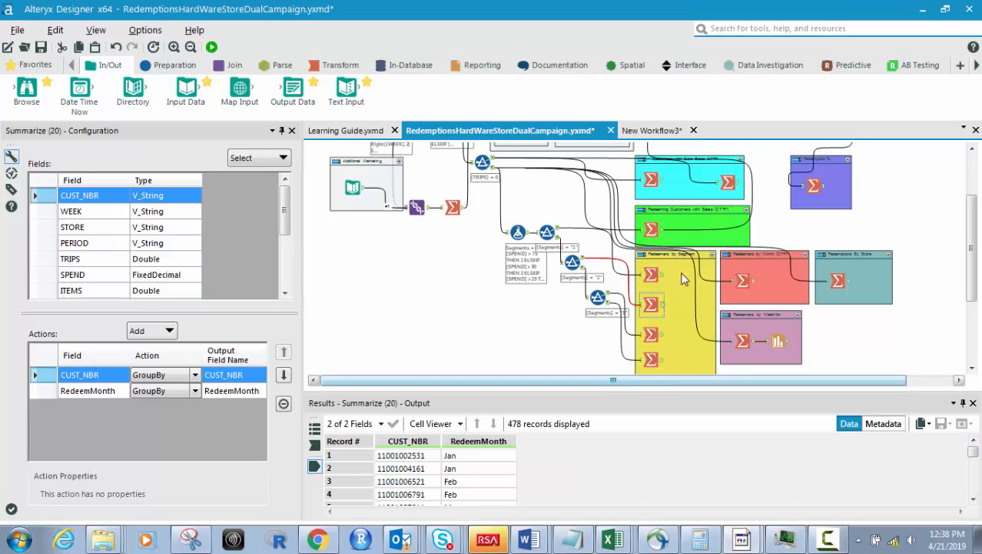
# Review the weekly redeemer summary grouped by WEEKNBR, including its count and summed trips, spend and items.
pyautogui.scroll(3, 972, 269)
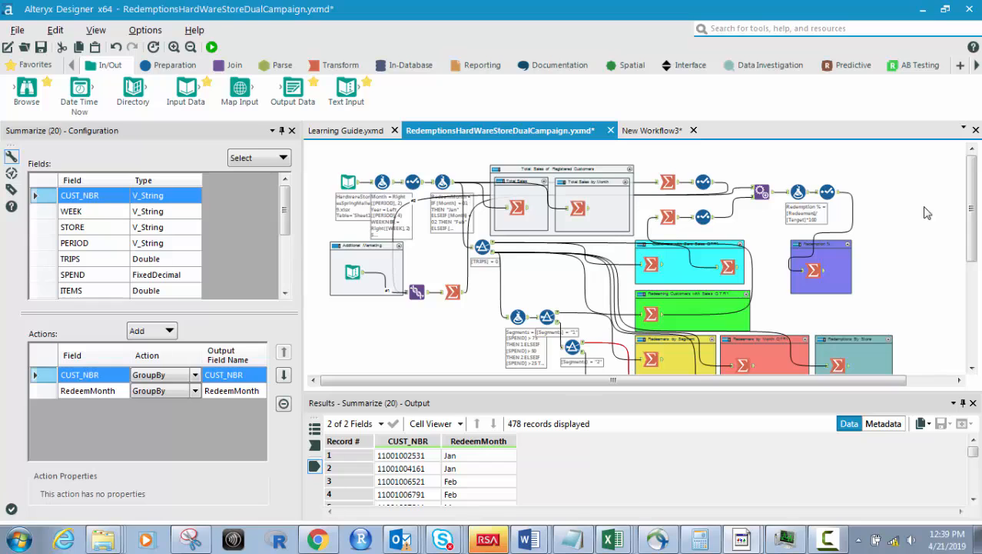
pyautogui.moveTo(972, 196); pyautogui.dragTo(970, 266)
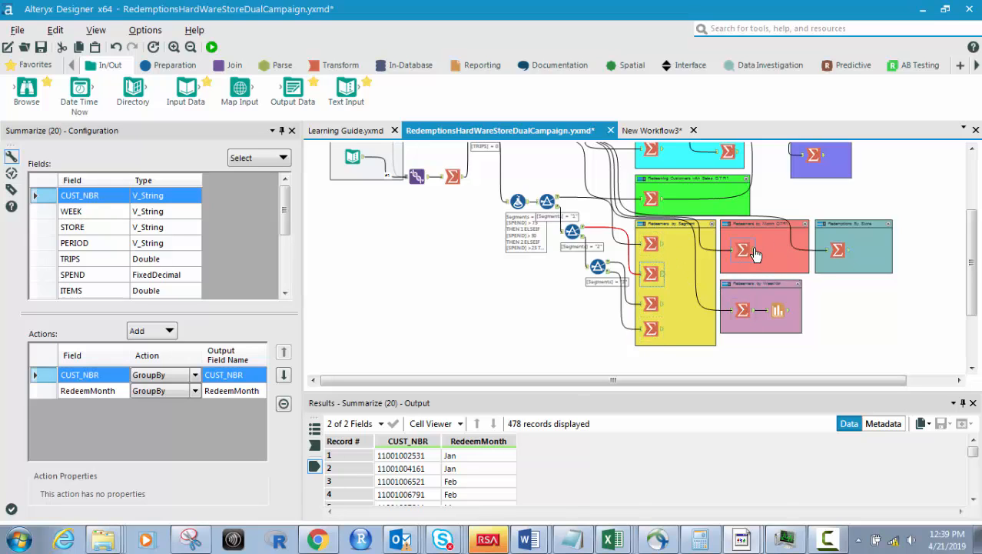
pyautogui.click(756, 312)
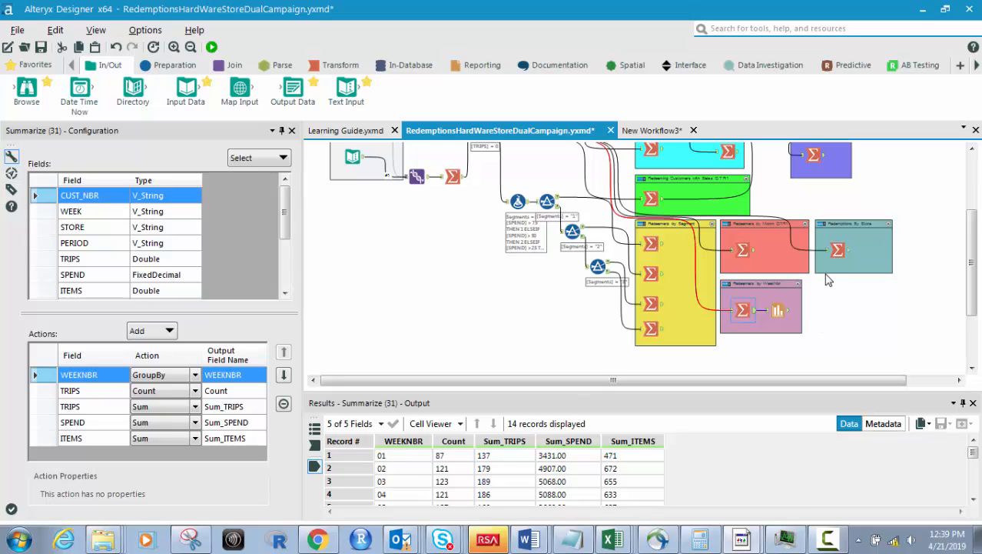
# Zoom out the canvas one level and shrink the results area so the entire campaign workflow fits in view.
pyautogui.moveTo(975, 275); pyautogui.dragTo(975, 233)
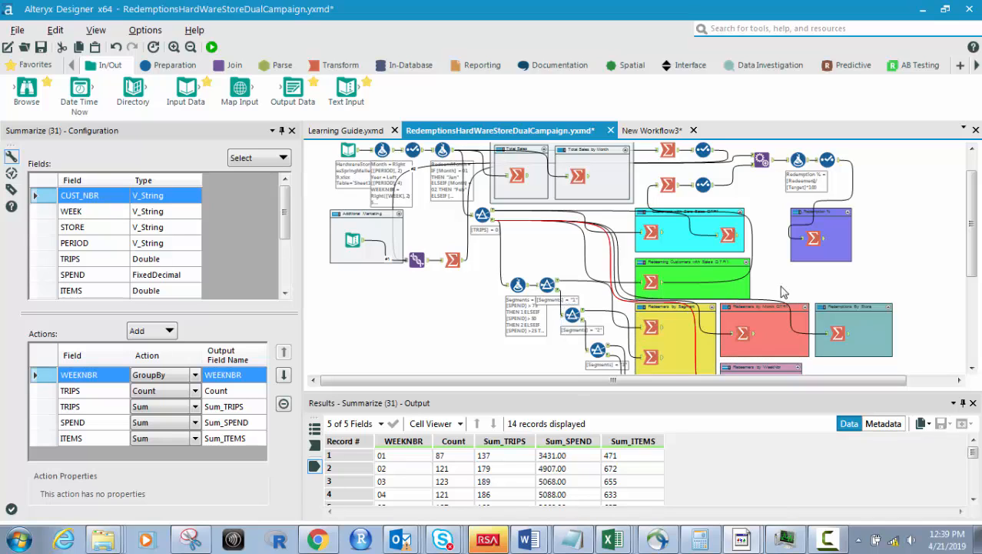
pyautogui.scroll(2, 973, 230)
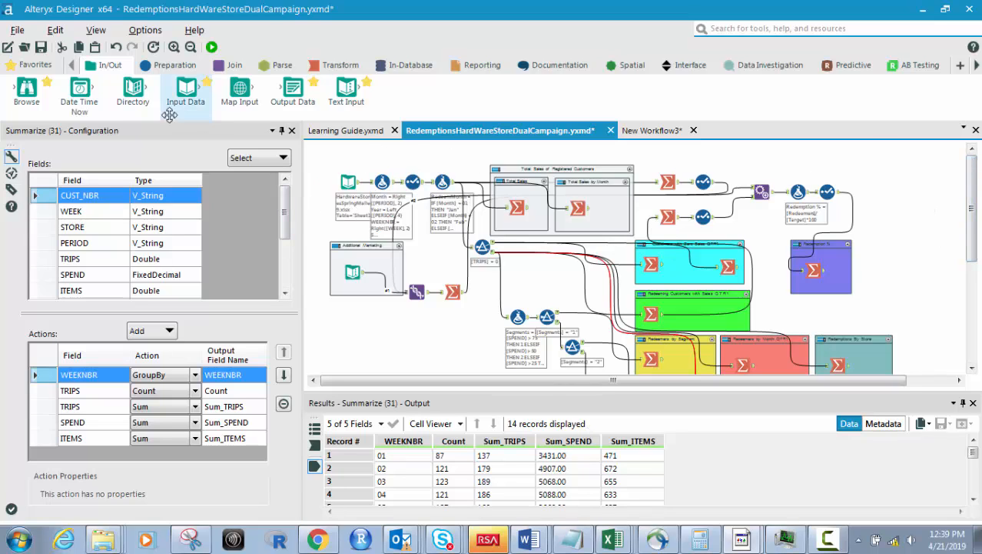
pyautogui.click(192, 48)
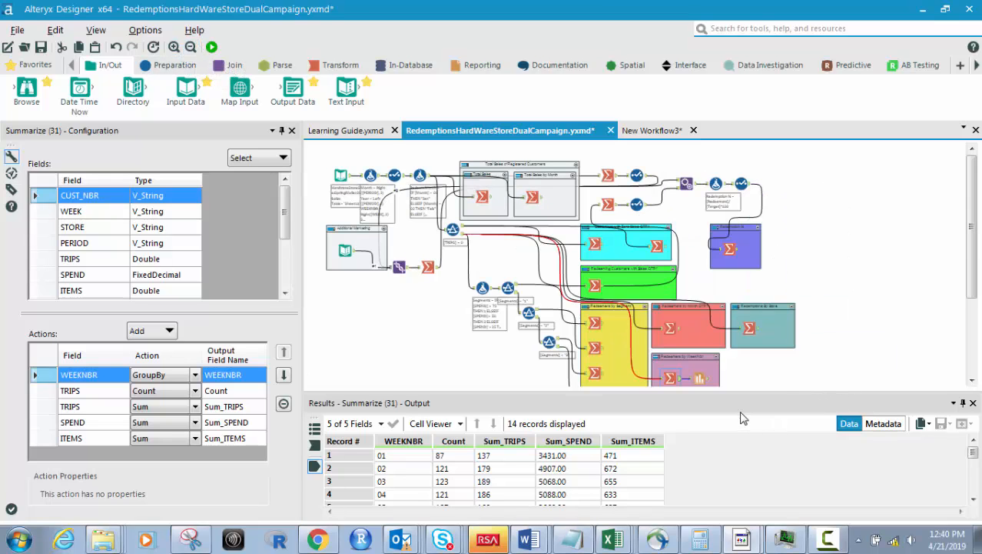
pyautogui.moveTo(731, 393); pyautogui.dragTo(721, 429)
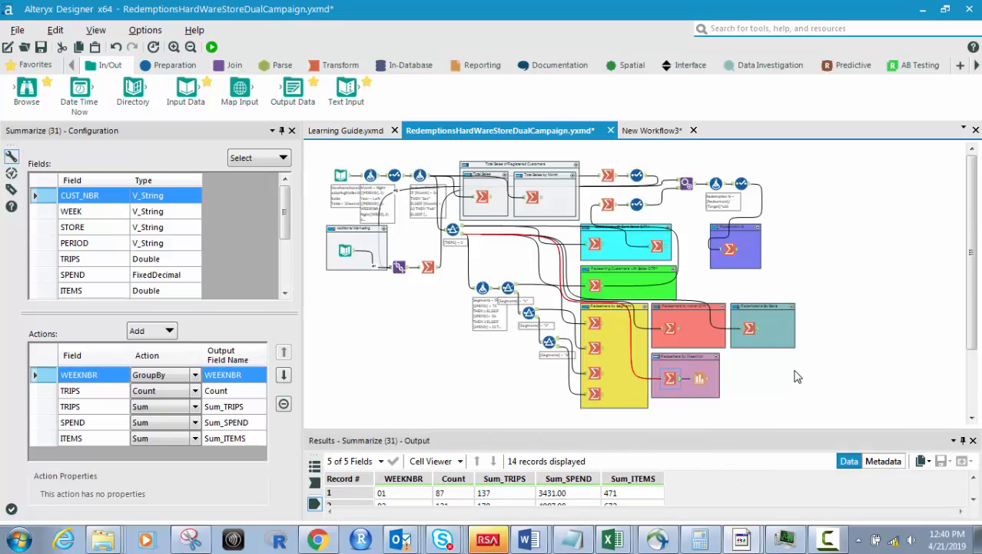